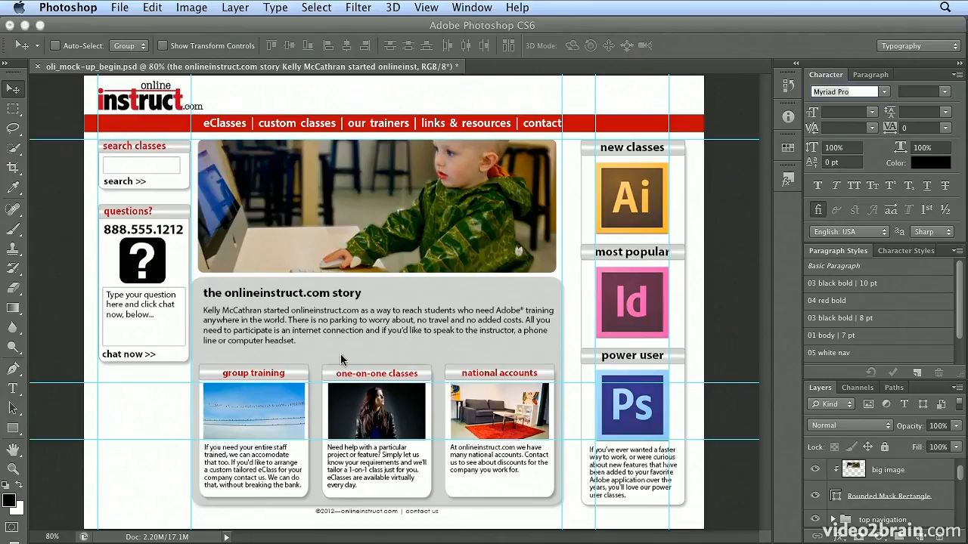
# Select "onlineinstruct.com" in the story paragraph's first line and create a new character style named bold for it
pyautogui.click(14, 390)
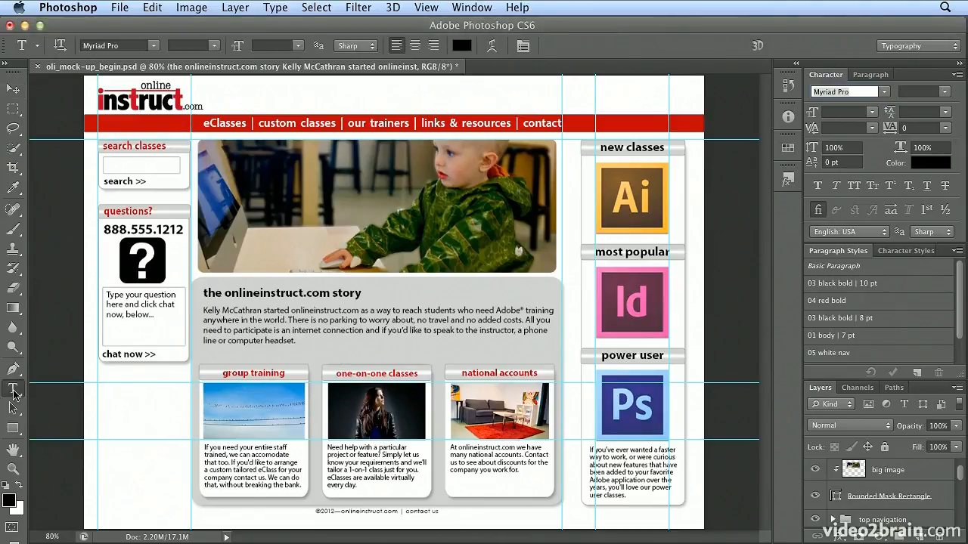
pyautogui.doubleClick(306, 310)
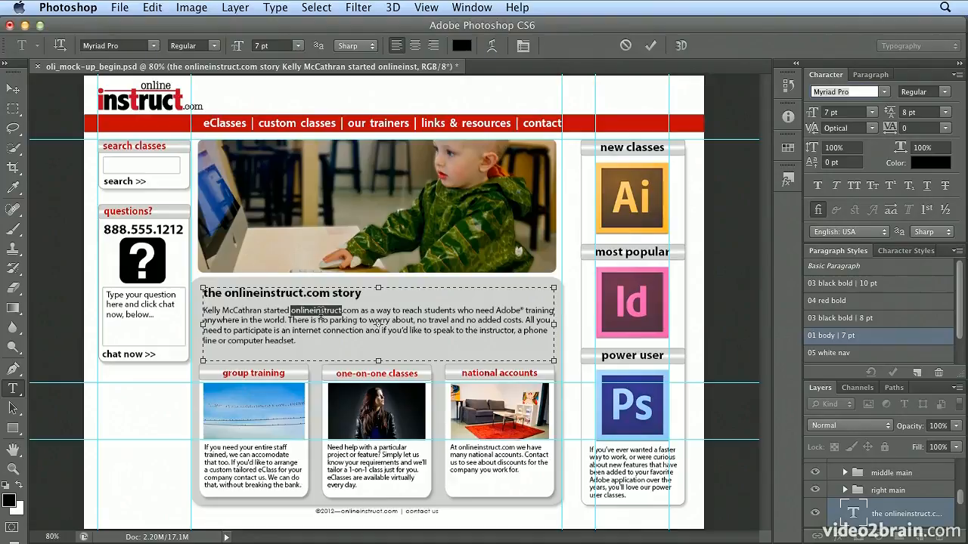
pyautogui.press('super+plus')
pyautogui.press('super+plus')
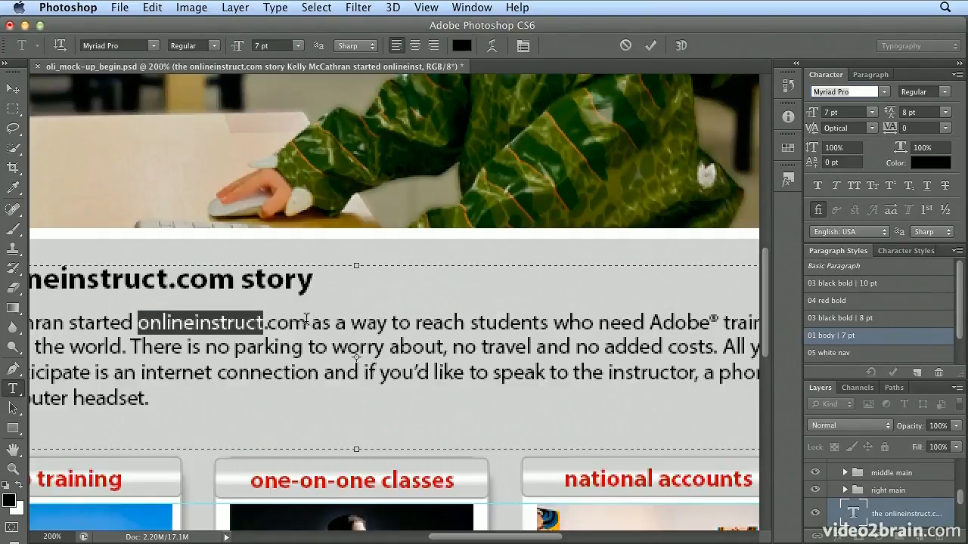
pyautogui.keyDown('shift'); pyautogui.click(307, 320); pyautogui.keyUp('shift')
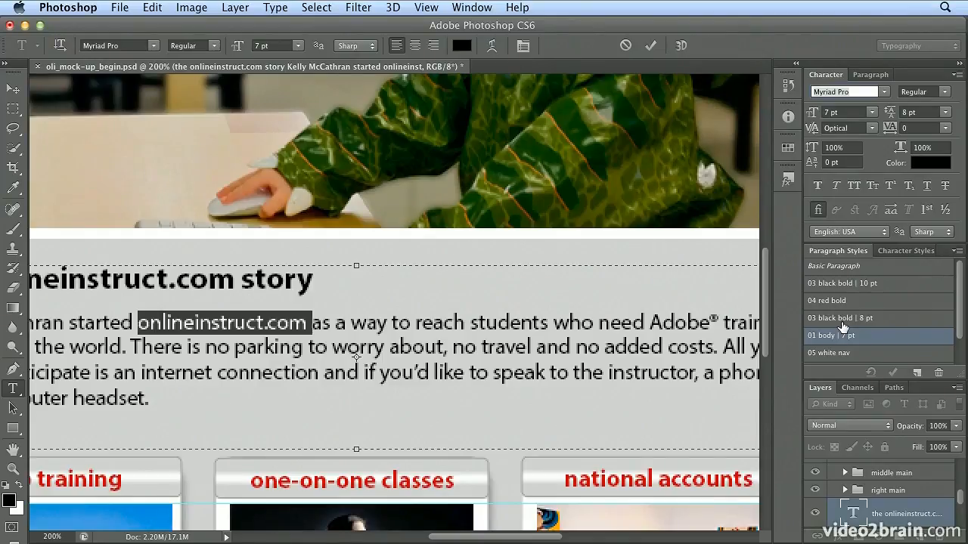
pyautogui.press('super+0')
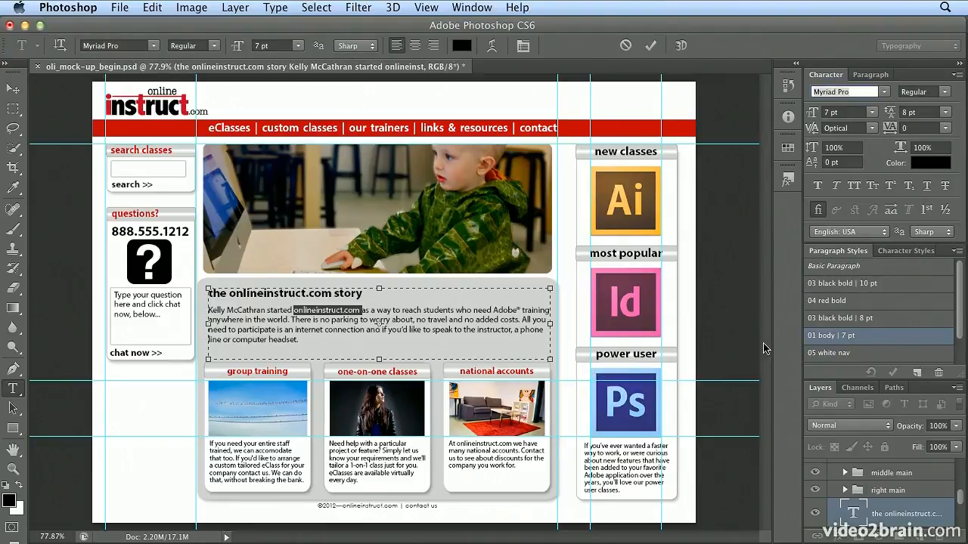
pyautogui.click(892, 257)
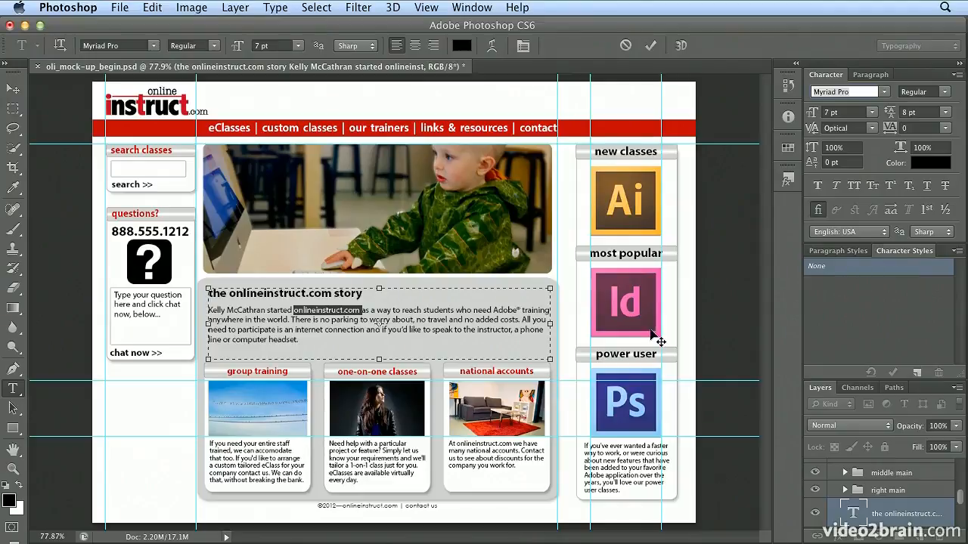
pyautogui.click(917, 373)
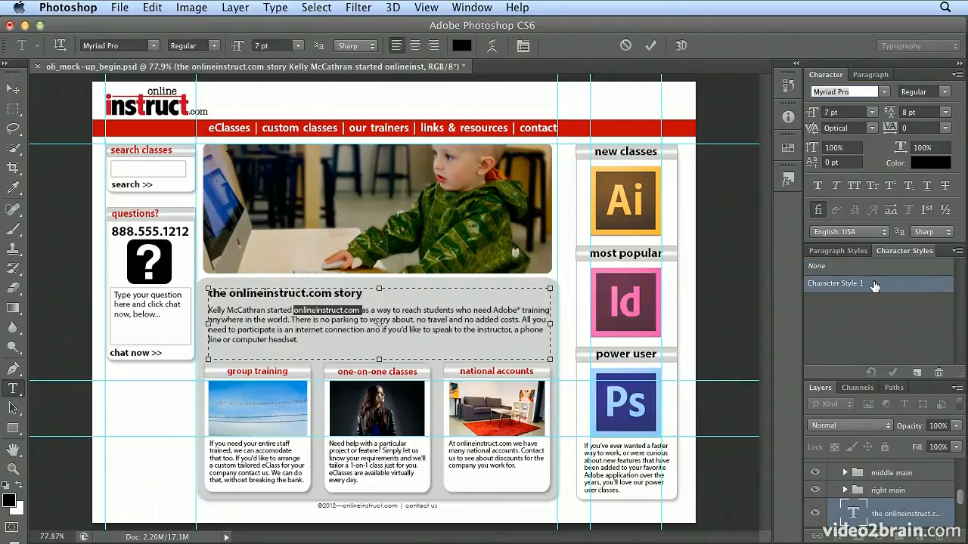
pyautogui.doubleClick(874, 285)
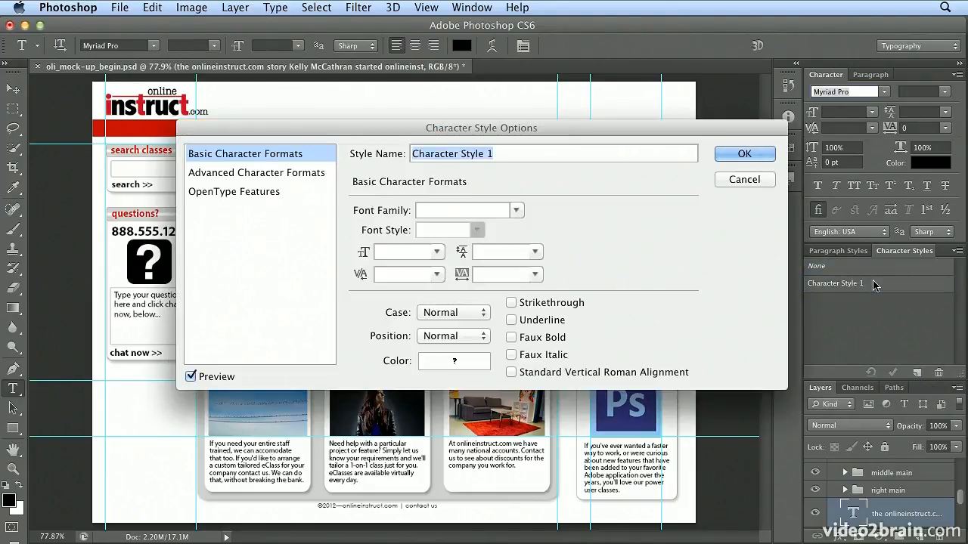
pyautogui.write('bold')
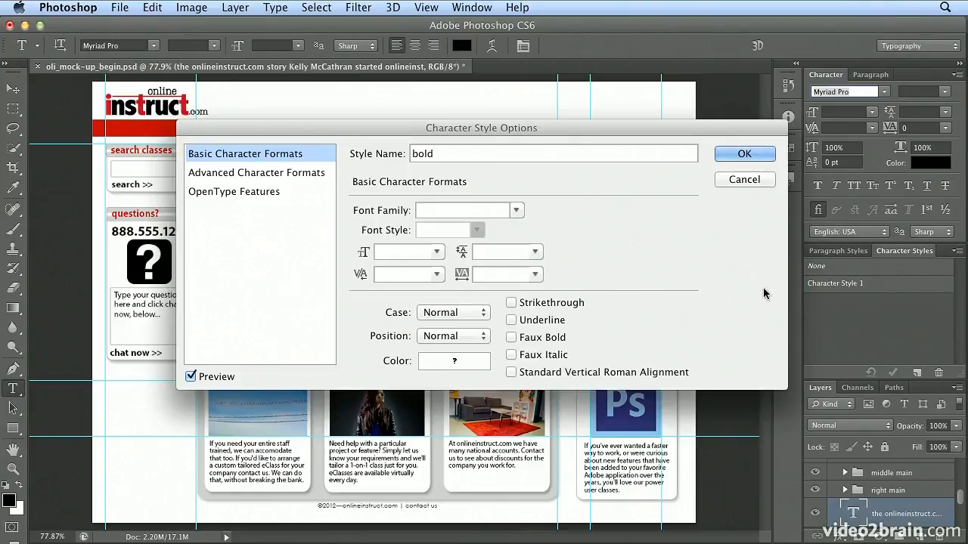
# Set the bold character style's font family to Myriad Pro and its font style to Bold, and check the styled story text
pyautogui.click(496, 211)
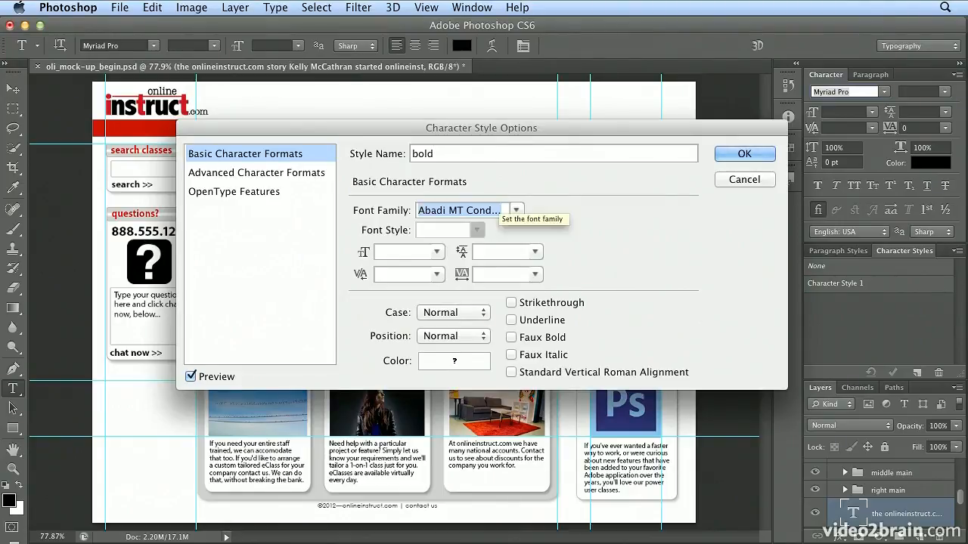
pyautogui.click(518, 211)
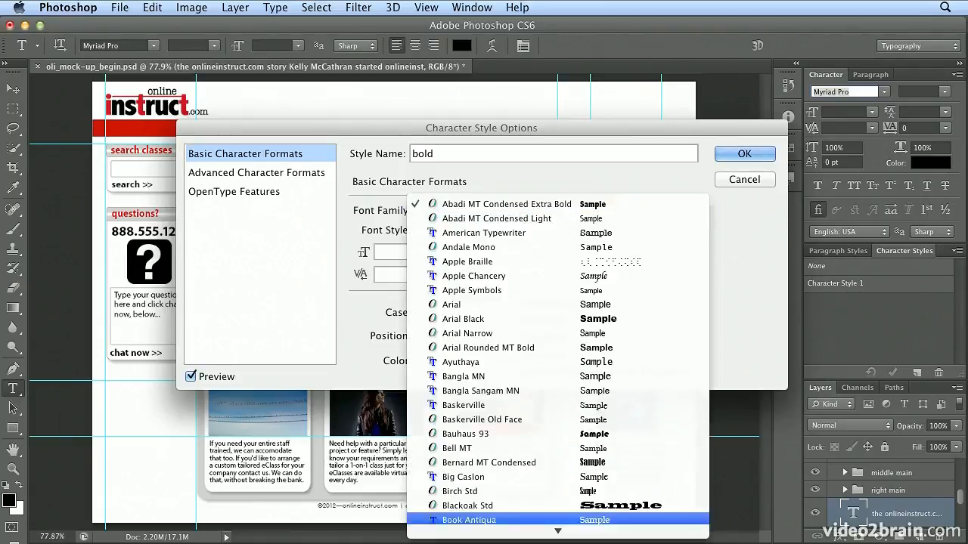
pyautogui.scroll(-10, 529, 438)
pyautogui.scroll(-15, 512, 499)
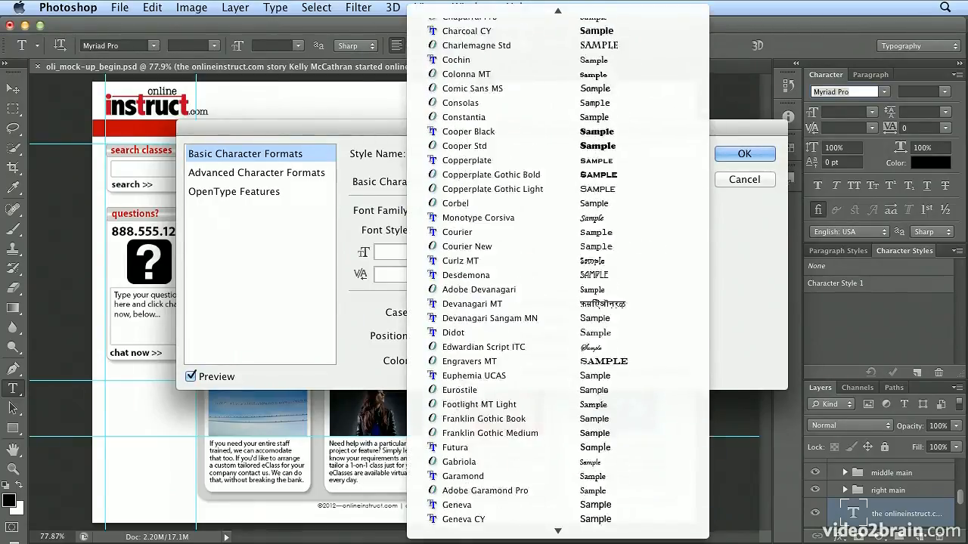
pyautogui.scroll(-13, 511, 535)
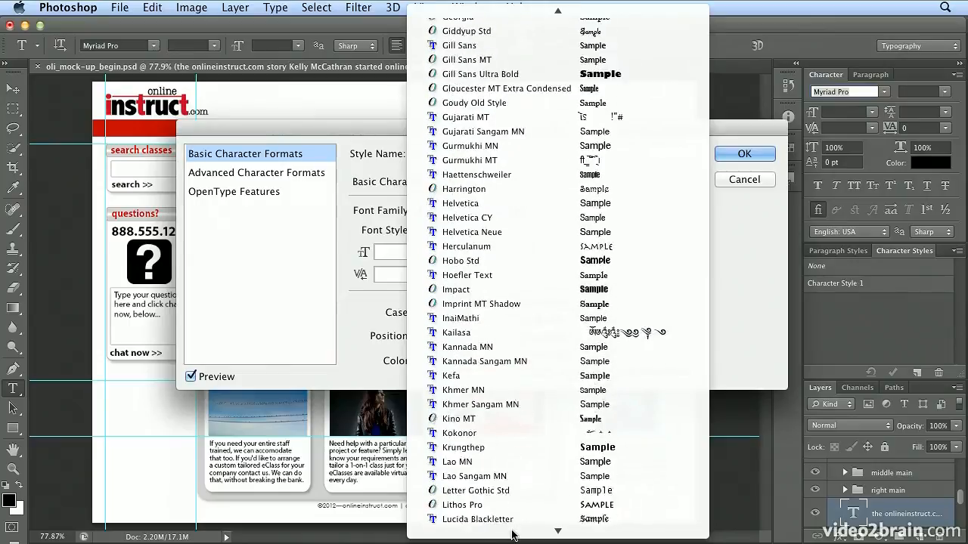
pyautogui.scroll(-12, 512, 535)
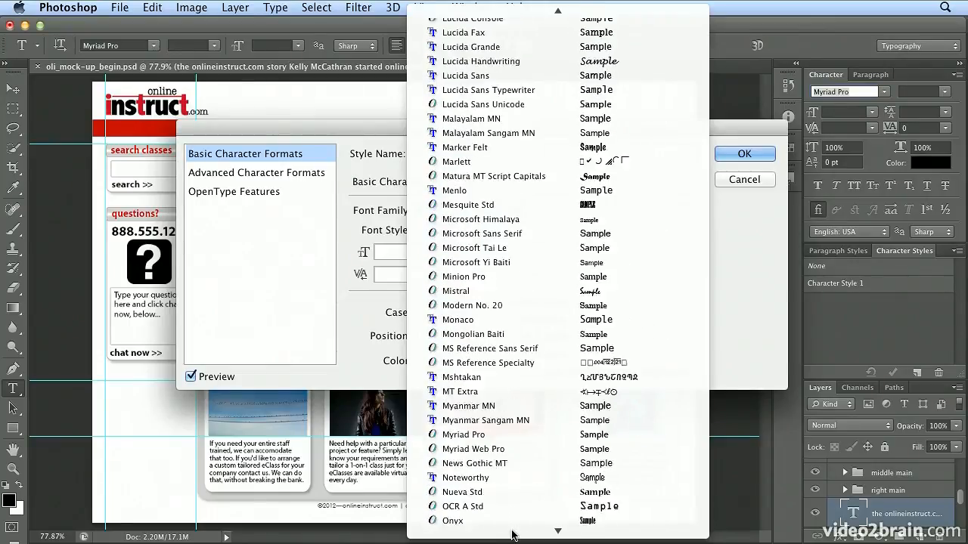
pyautogui.click(523, 420)
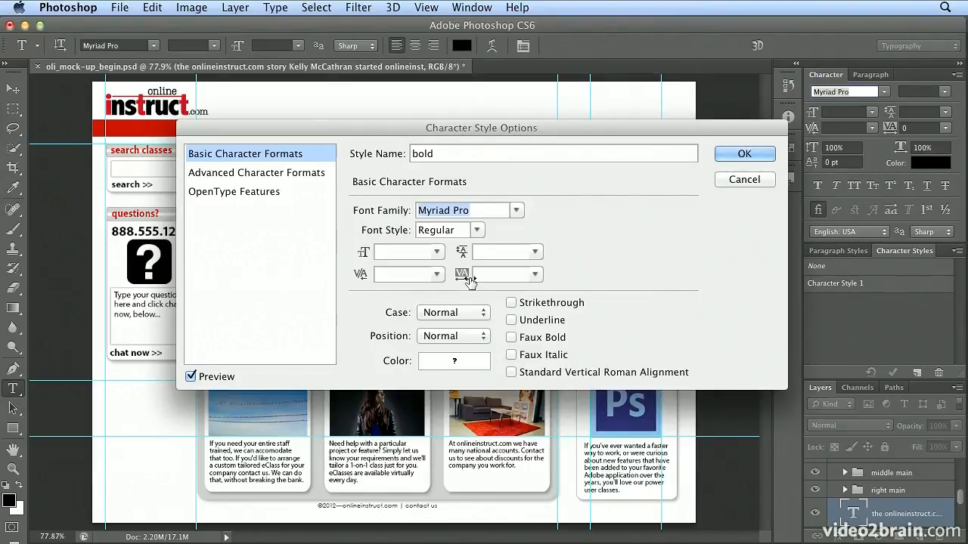
pyautogui.click(476, 231)
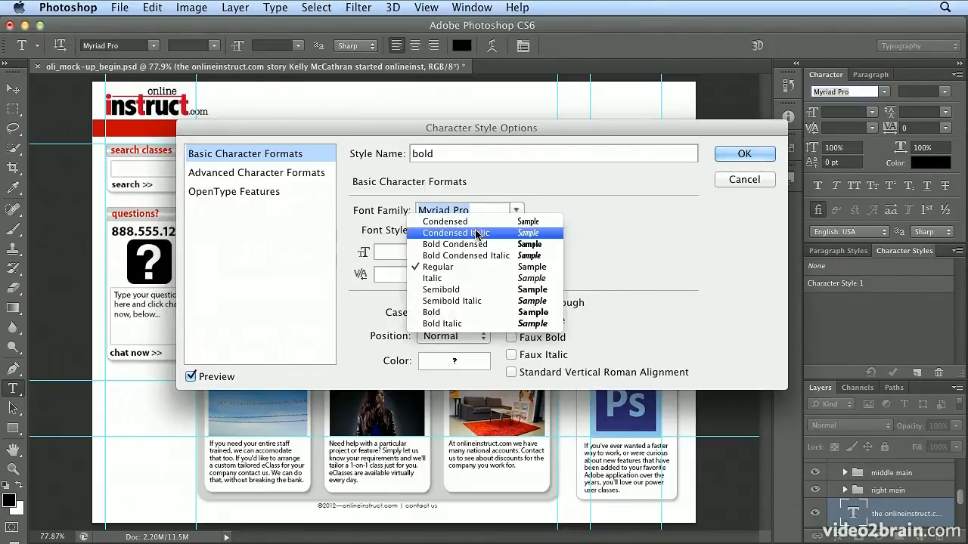
pyautogui.click(446, 312)
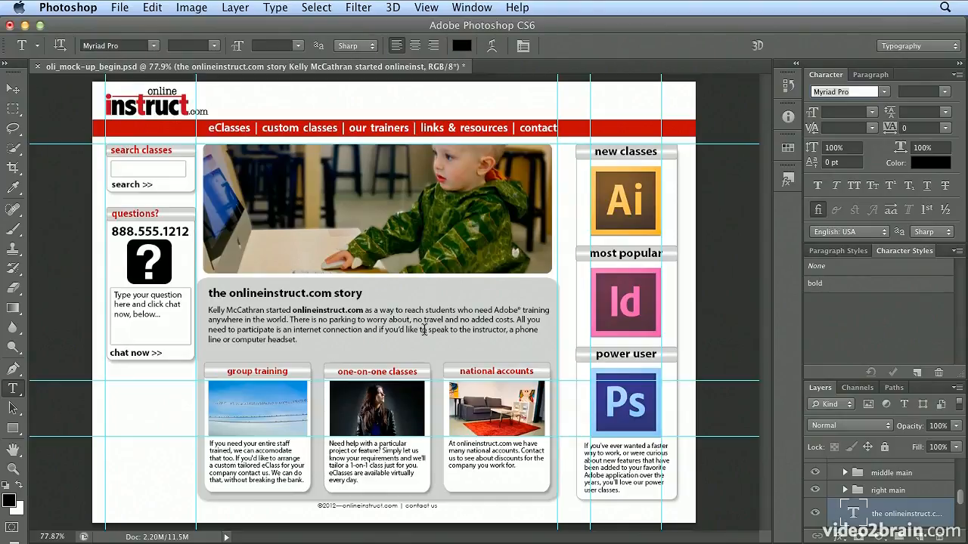
pyautogui.click(327, 308)
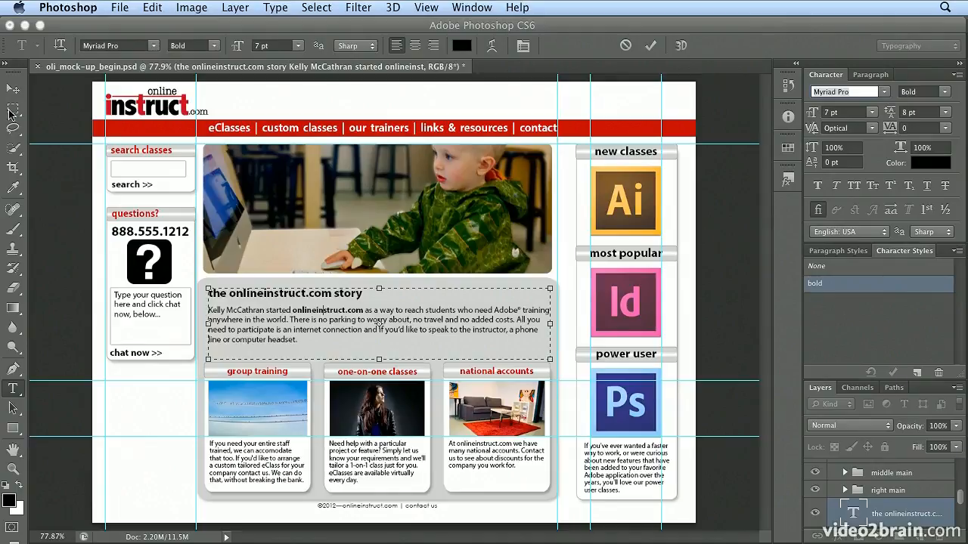
pyautogui.click(12, 92)
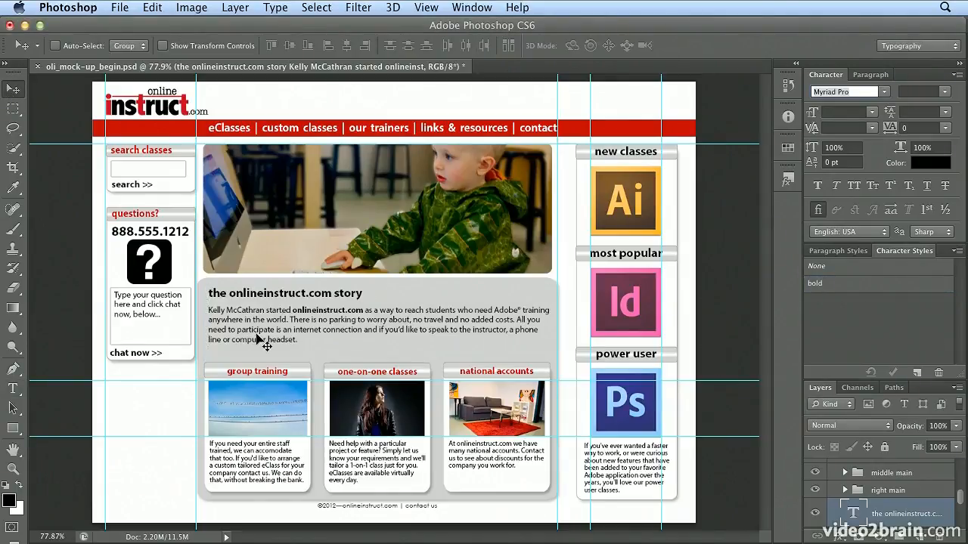
# Apply the bold character style to "onlineinstruct.com" in the national accounts paragraph
pyautogui.click(12, 389)
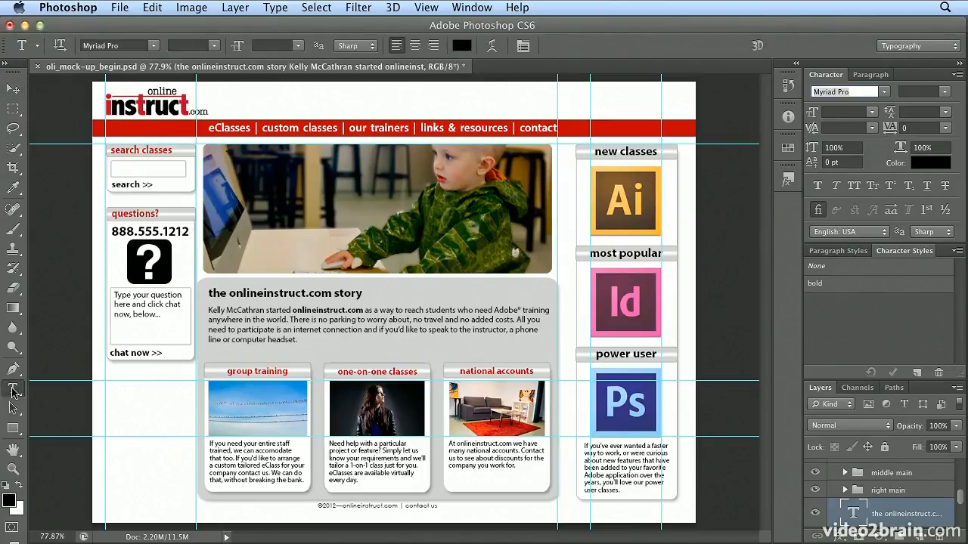
pyautogui.doubleClick(476, 445)
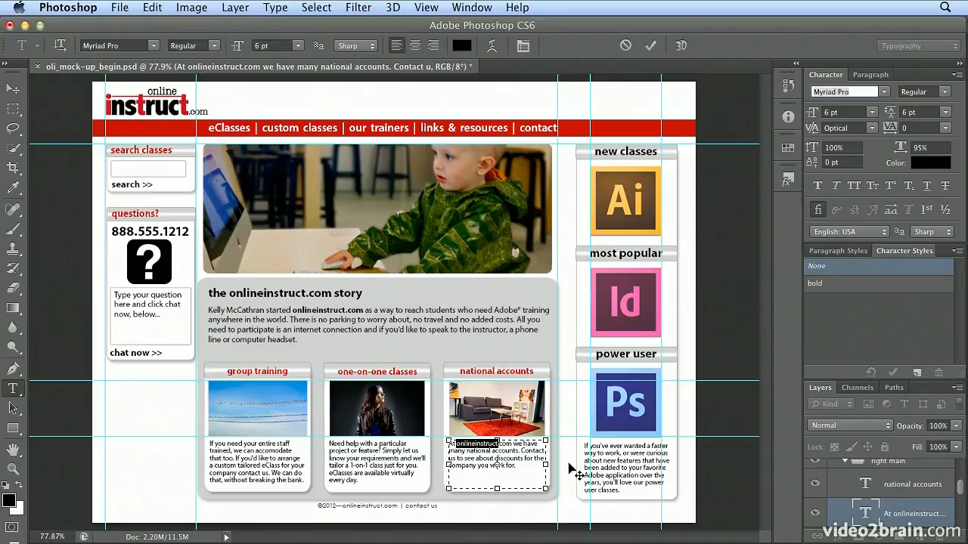
pyautogui.press('super+plus')
pyautogui.press('super+plus')
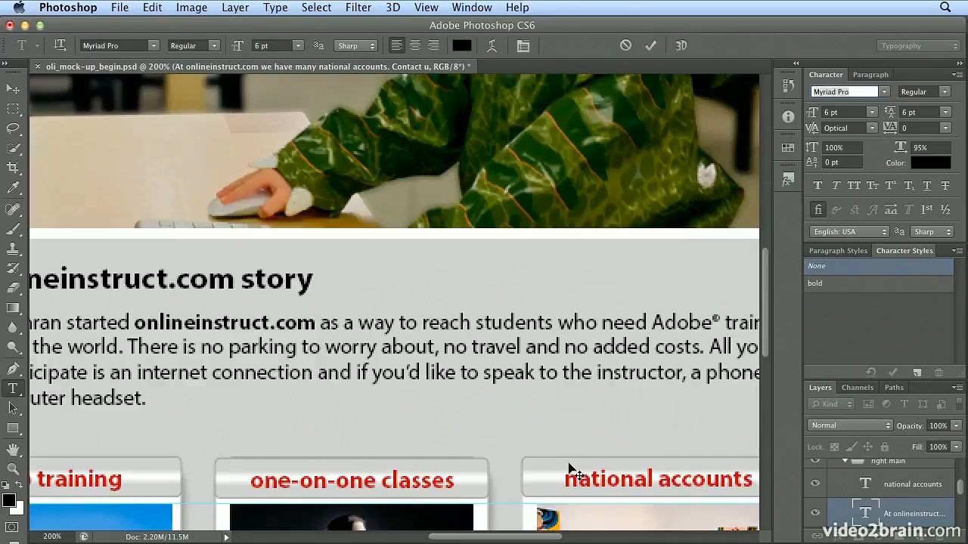
pyautogui.scroll(-2, 571, 470)
pyautogui.scroll(-5, 570, 470)
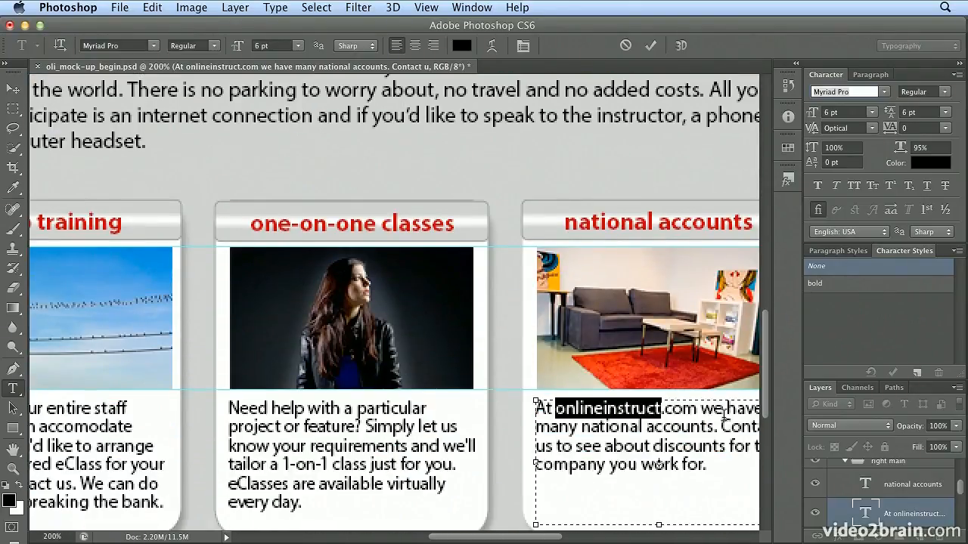
pyautogui.keyDown('shift'); pyautogui.click(696, 412); pyautogui.keyUp('shift')
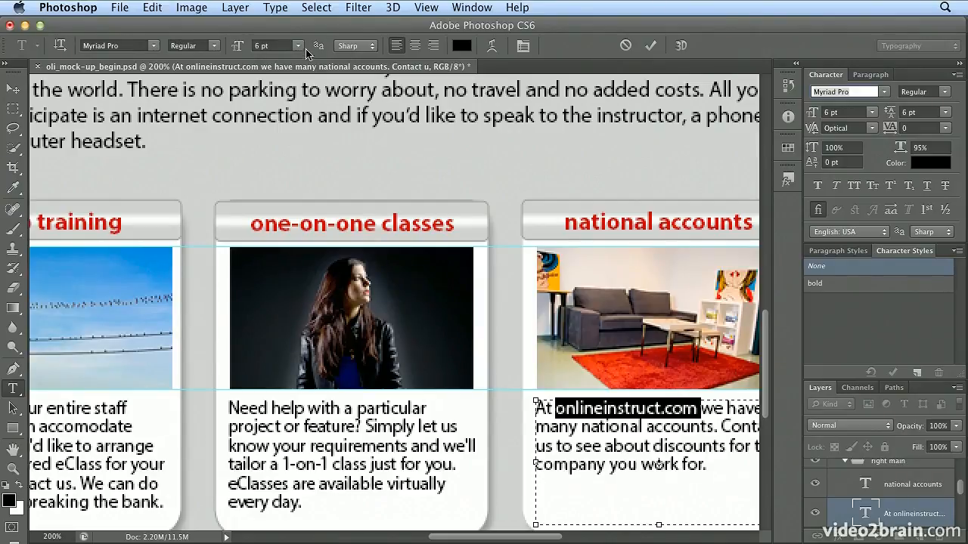
pyautogui.click(855, 288)
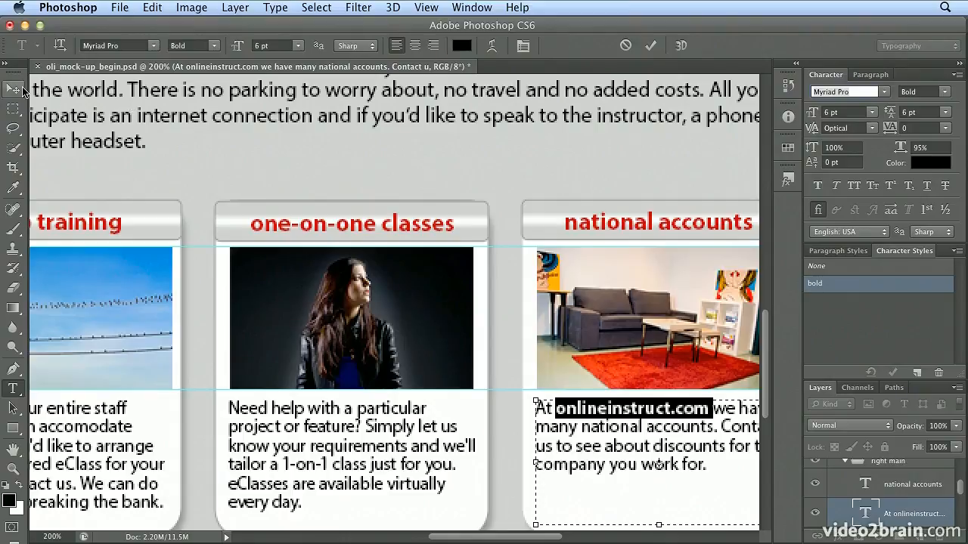
pyautogui.click(23, 90)
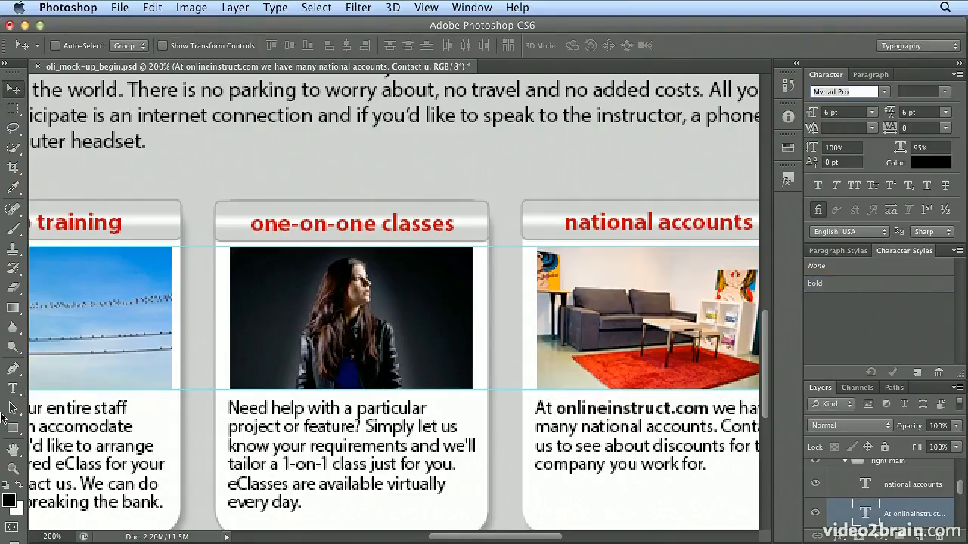
# Apply the bold character style to "1-on-1 class" in the one-on-one classes paragraph
pyautogui.click(11, 390)
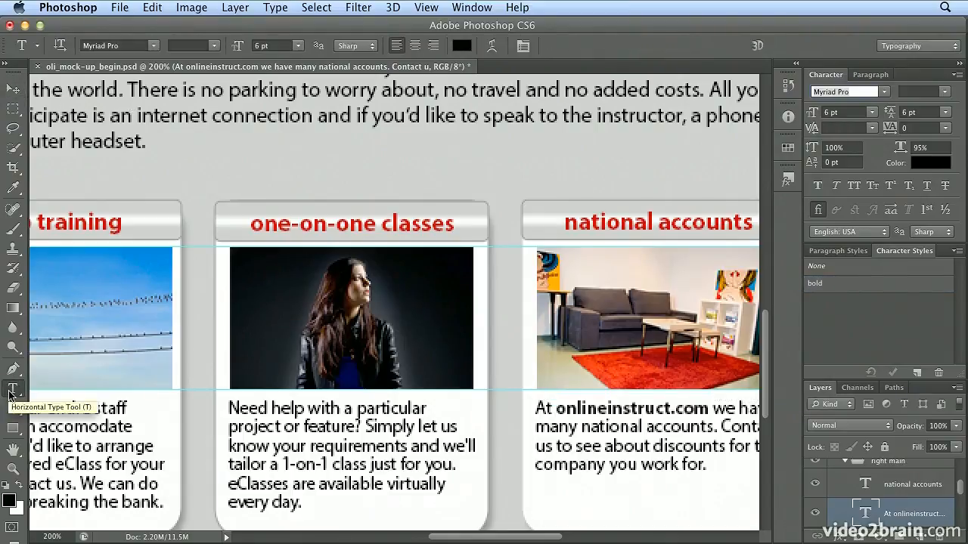
pyautogui.click(283, 462)
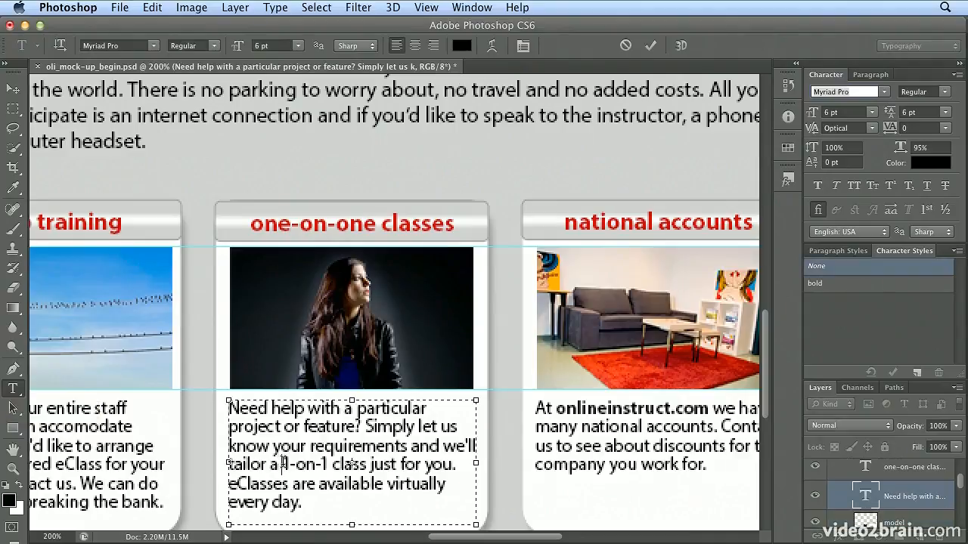
pyautogui.moveTo(283, 463); pyautogui.dragTo(366, 462)
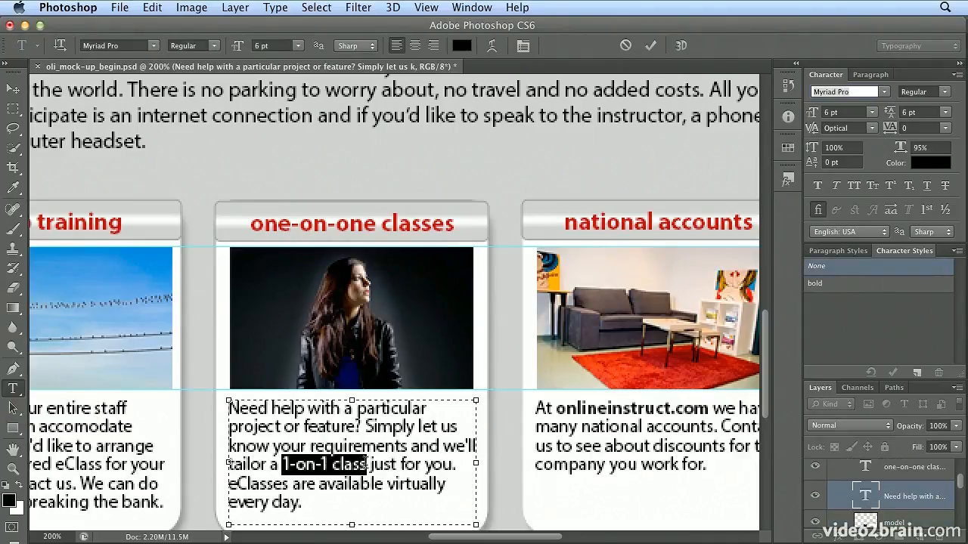
pyautogui.click(837, 287)
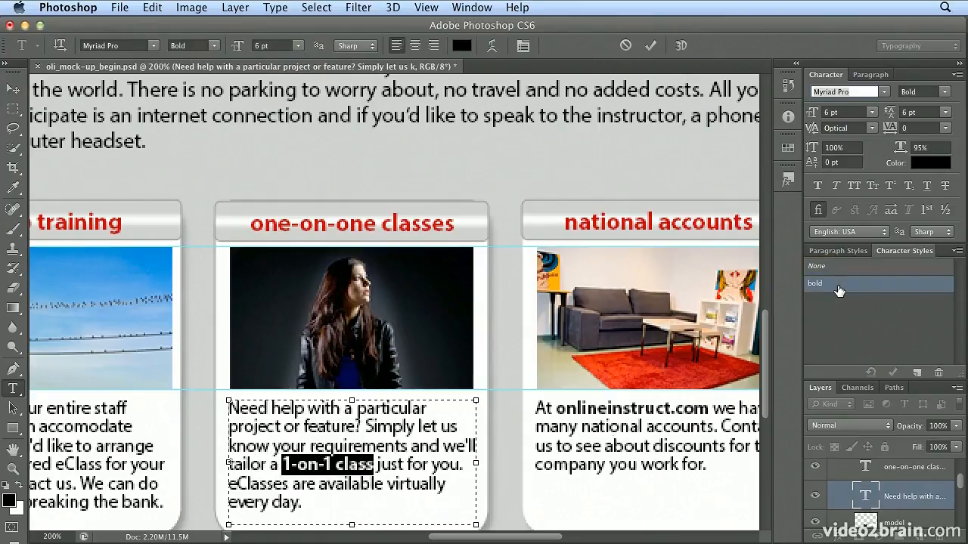
pyautogui.press('super+0')
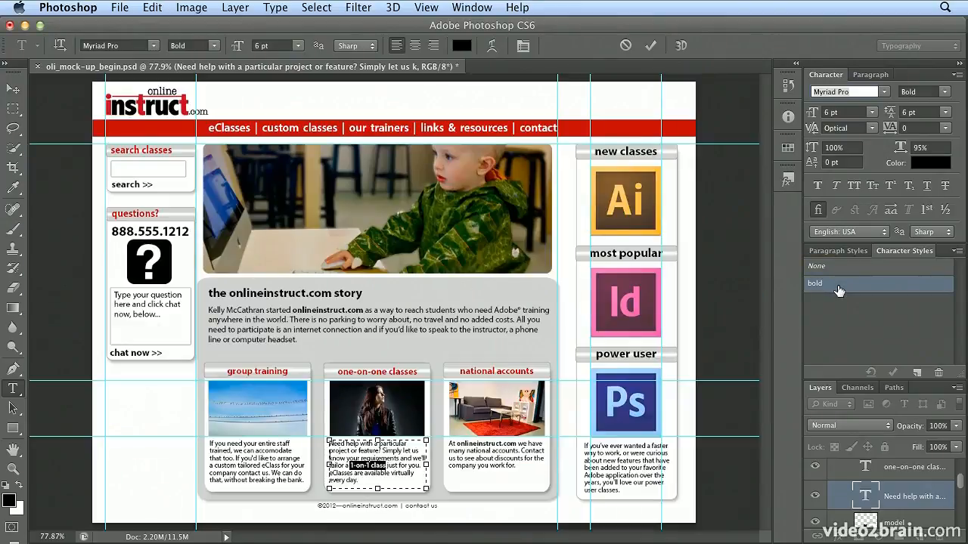
pyautogui.click(13, 90)
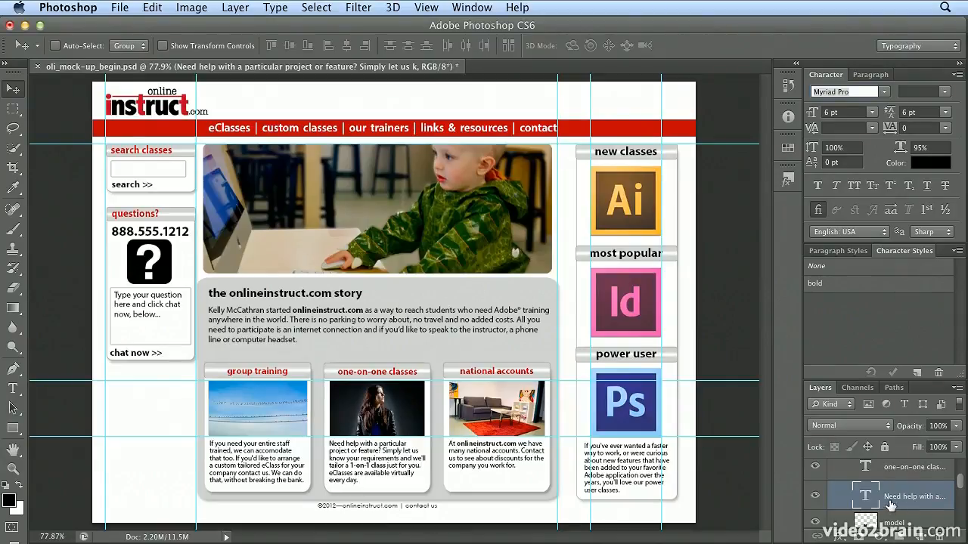
pyautogui.doubleClick(825, 285)
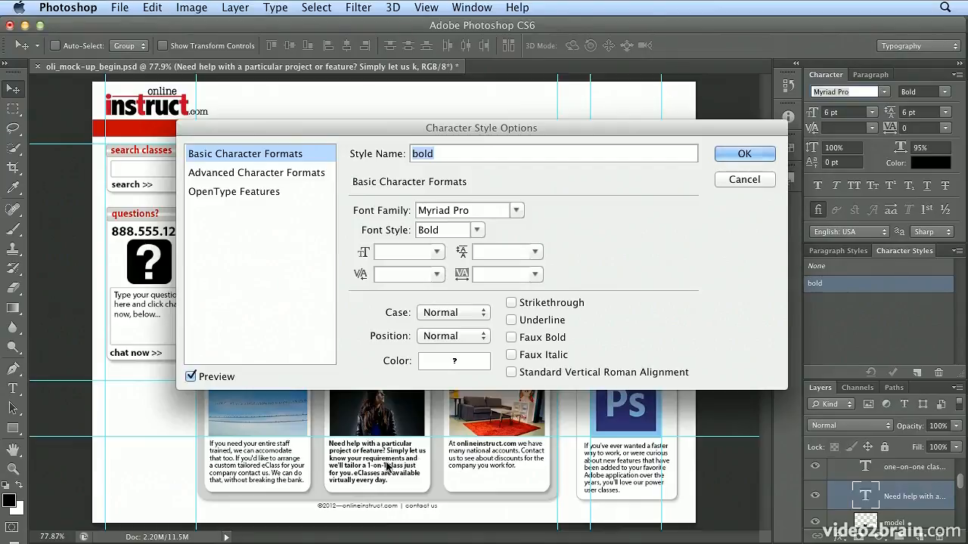
pyautogui.click(762, 180)
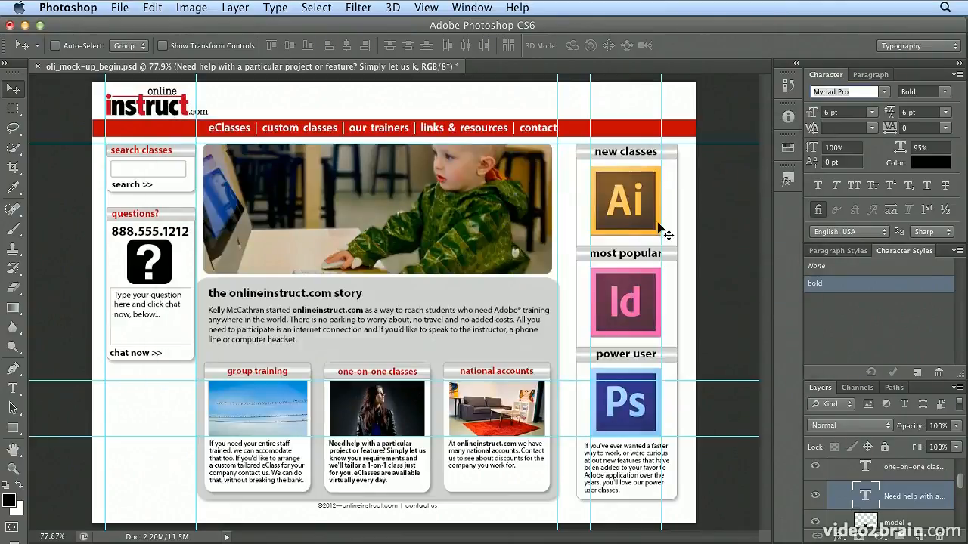
pyautogui.click(143, 7)
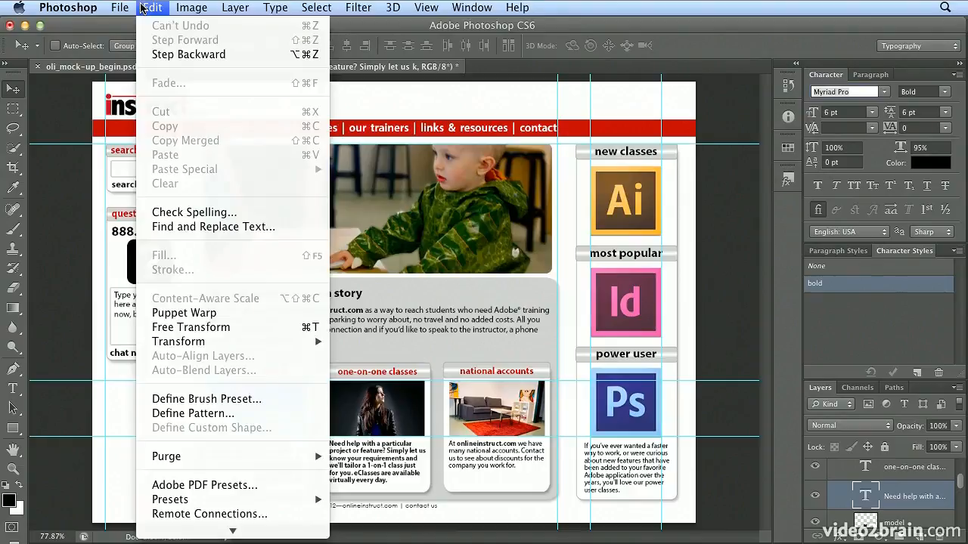
pyautogui.click(163, 54)
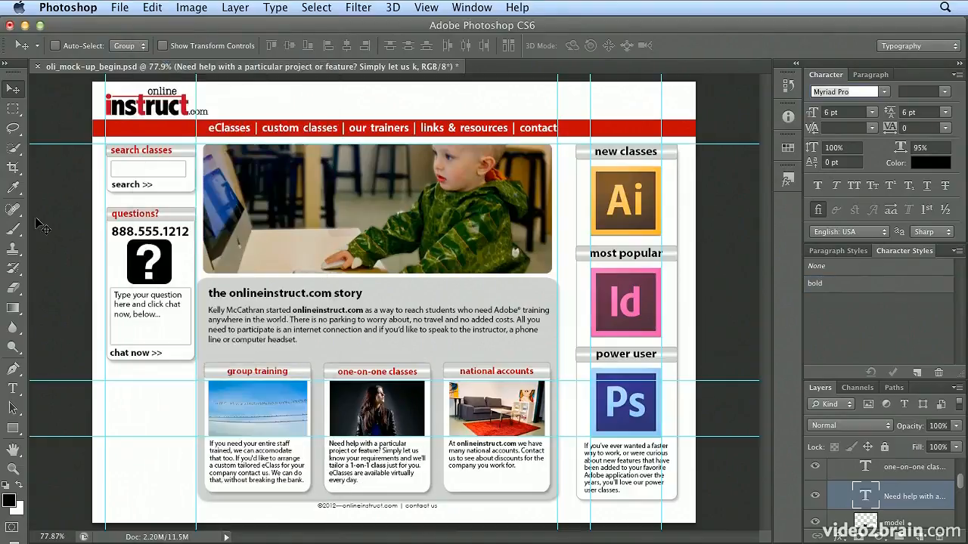
# Place the text cursor in "1-on-1 class" and edit the bold character style, setting its color to #990000
pyautogui.click(13, 389)
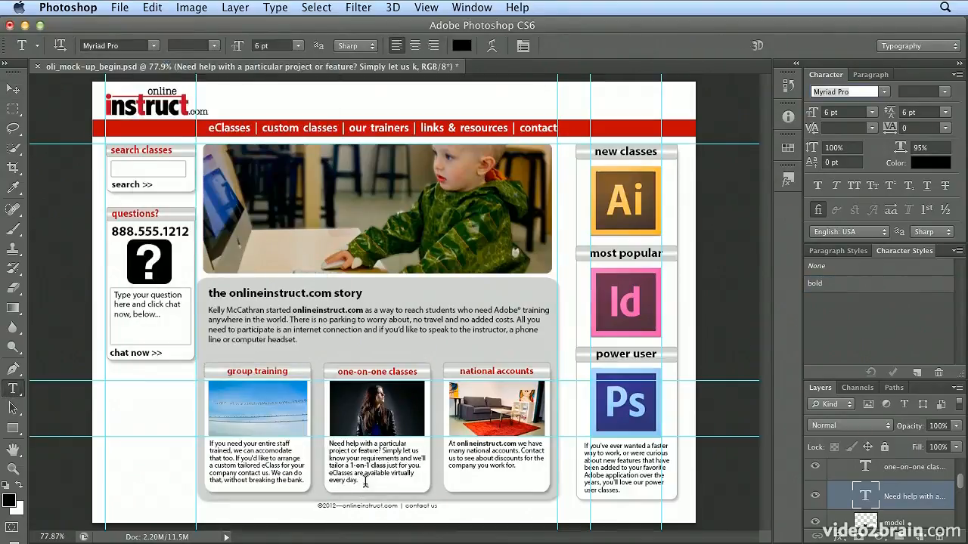
pyautogui.click(359, 465)
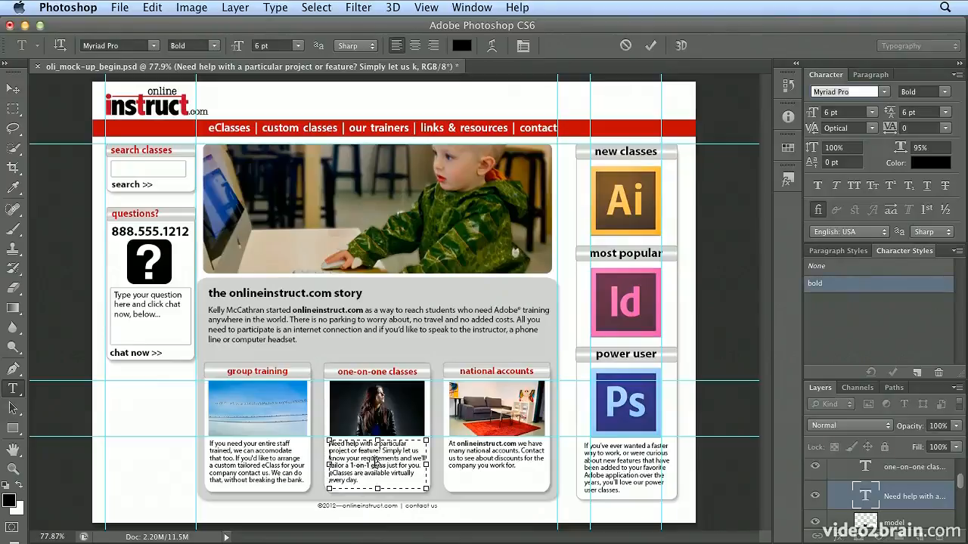
pyautogui.doubleClick(853, 288)
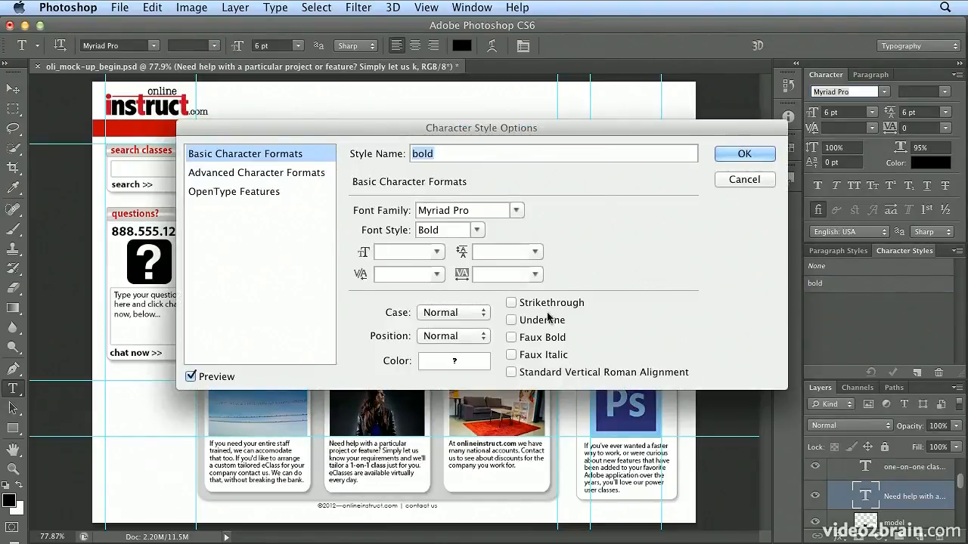
pyautogui.click(458, 363)
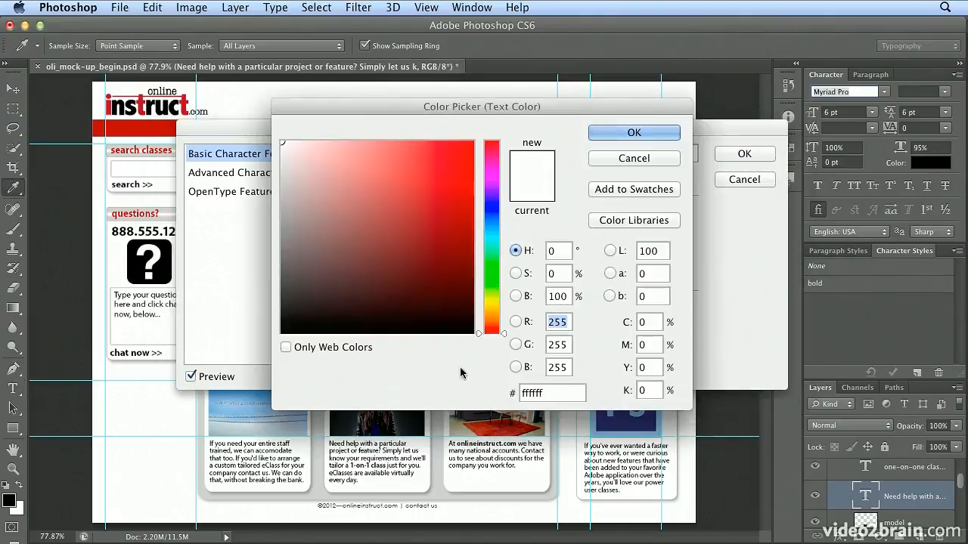
pyautogui.doubleClick(538, 393)
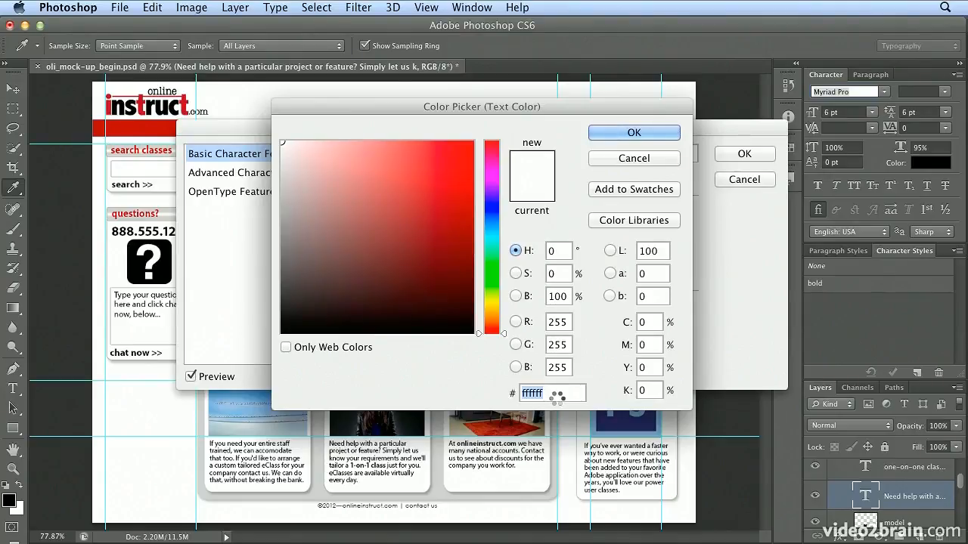
pyautogui.write('9')
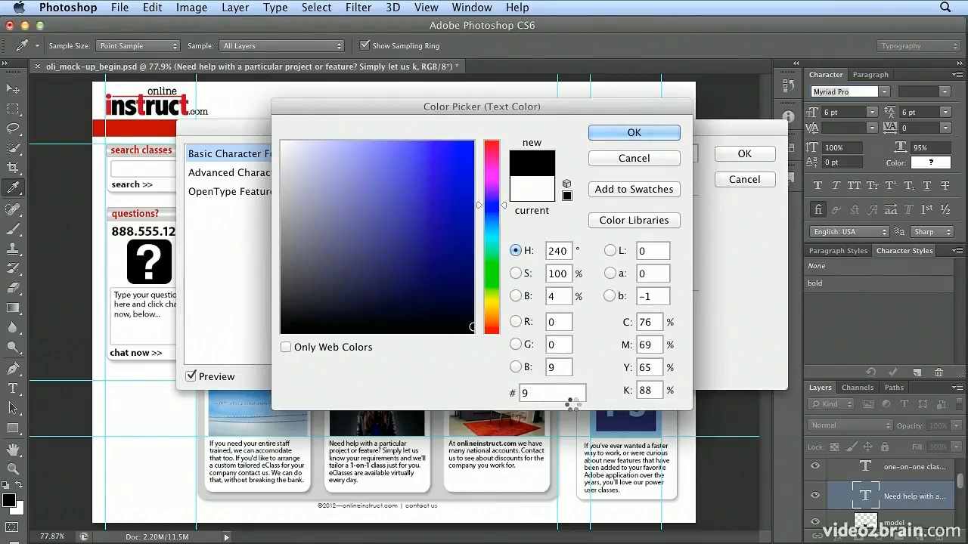
pyautogui.write('9')
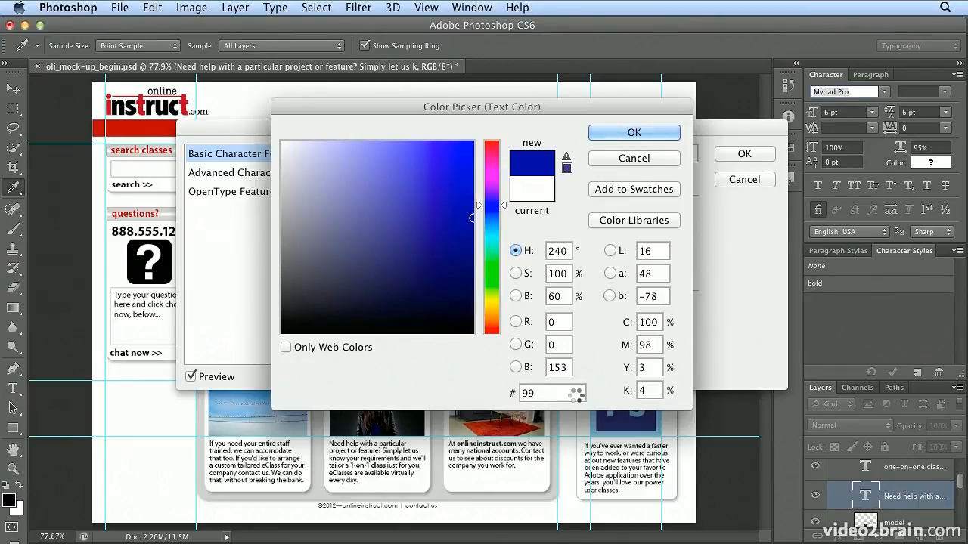
pyautogui.write('0000')
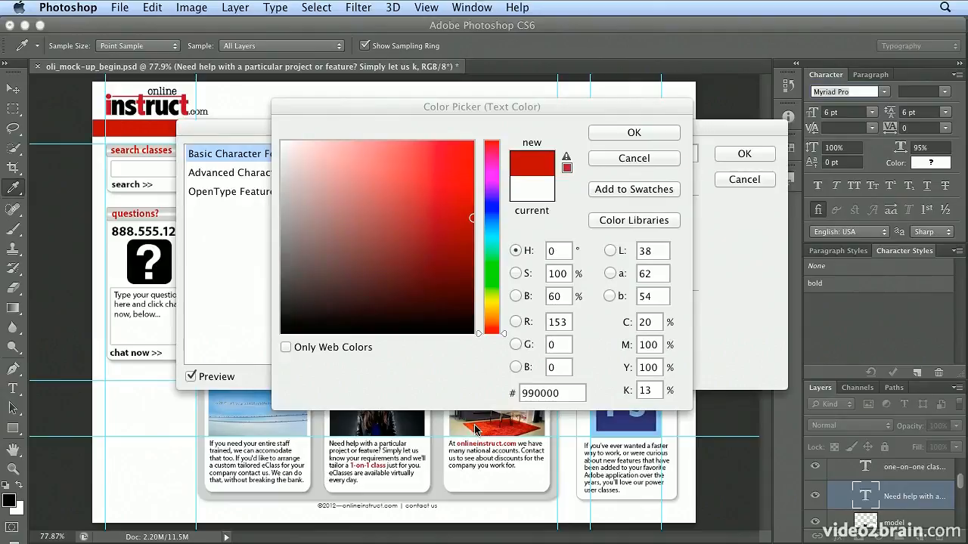
pyautogui.click(626, 132)
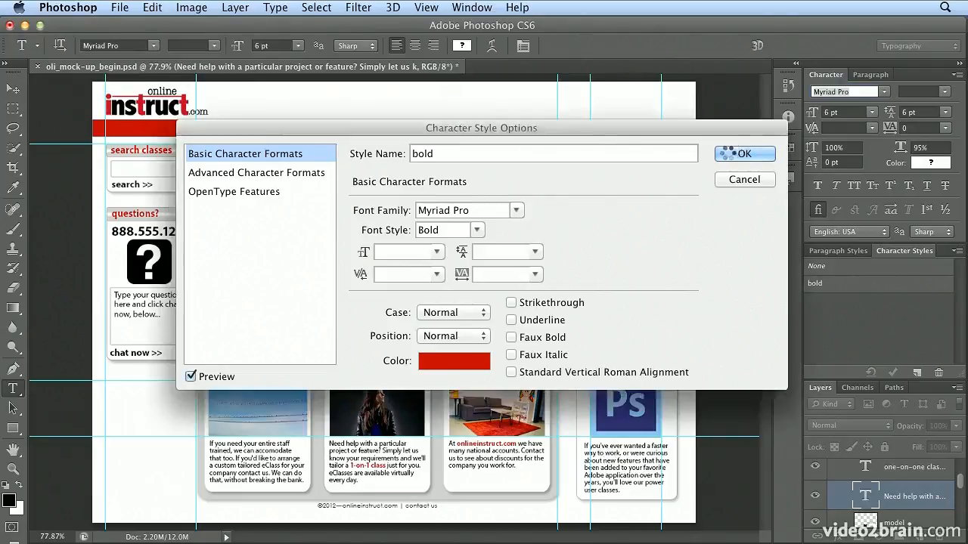
pyautogui.click(725, 153)
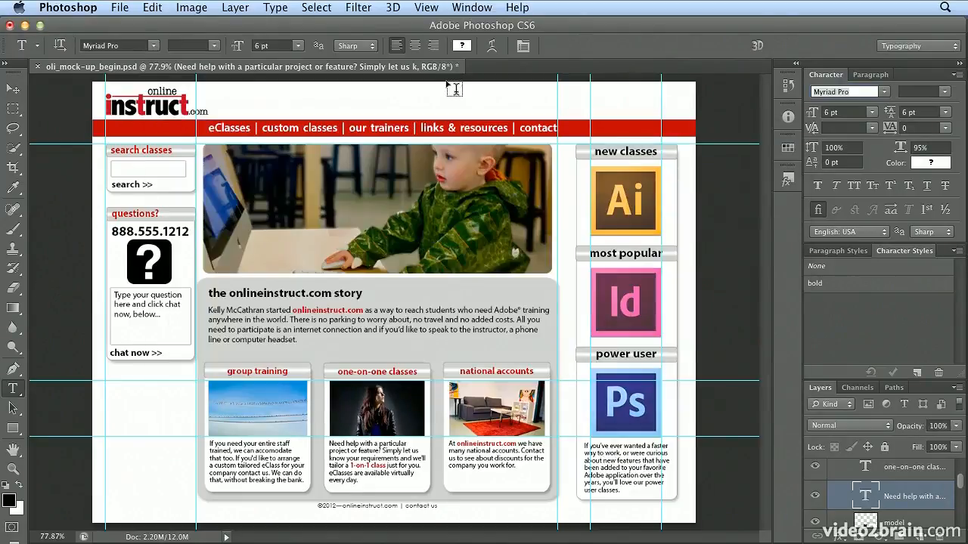
# Display the paragraph styles and switch to the Essentials workspace
pyautogui.click(812, 253)
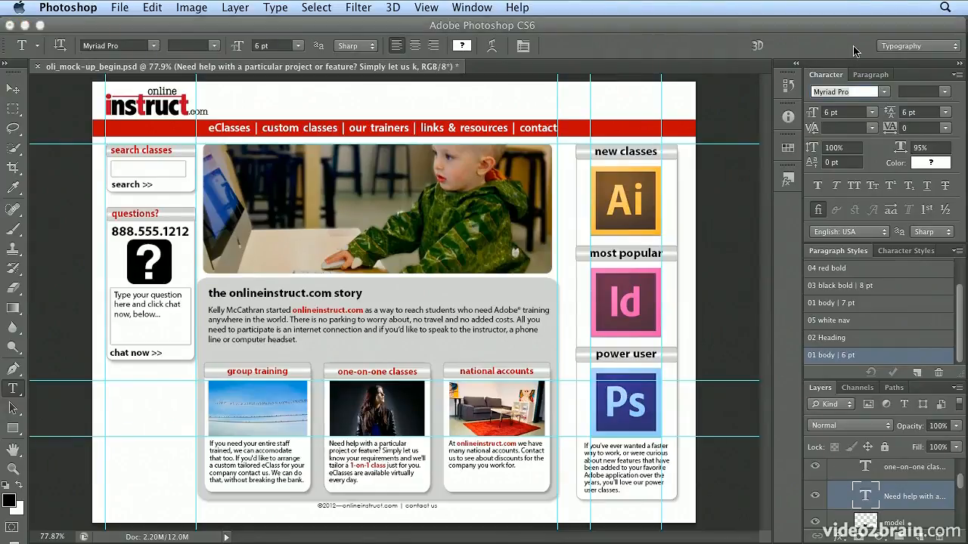
pyautogui.click(905, 47)
pyautogui.click(907, 13)
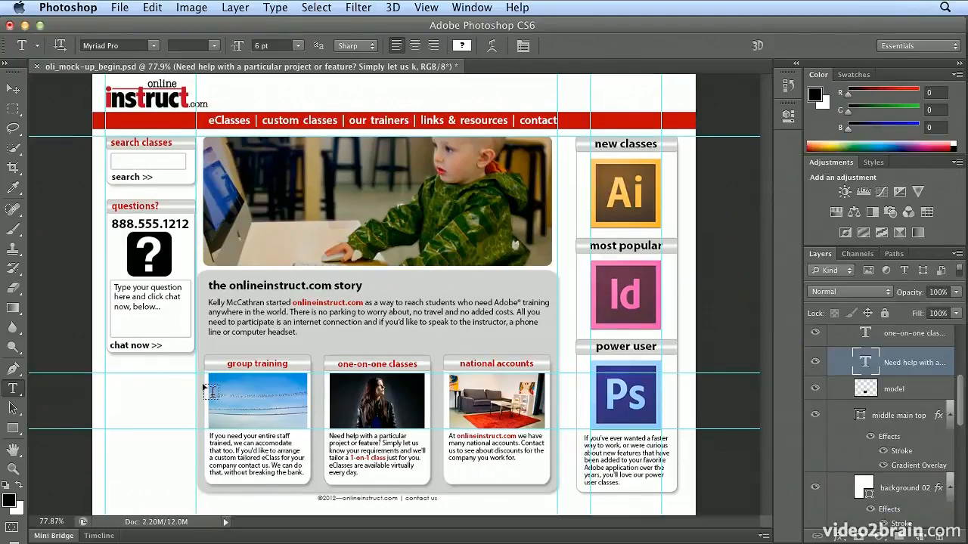
# Open Photoshop_fonts.psd from the 08_Typography_Mock-up folder using Mini Bridge, and collapse Mini Bridge
pyautogui.click(52, 535)
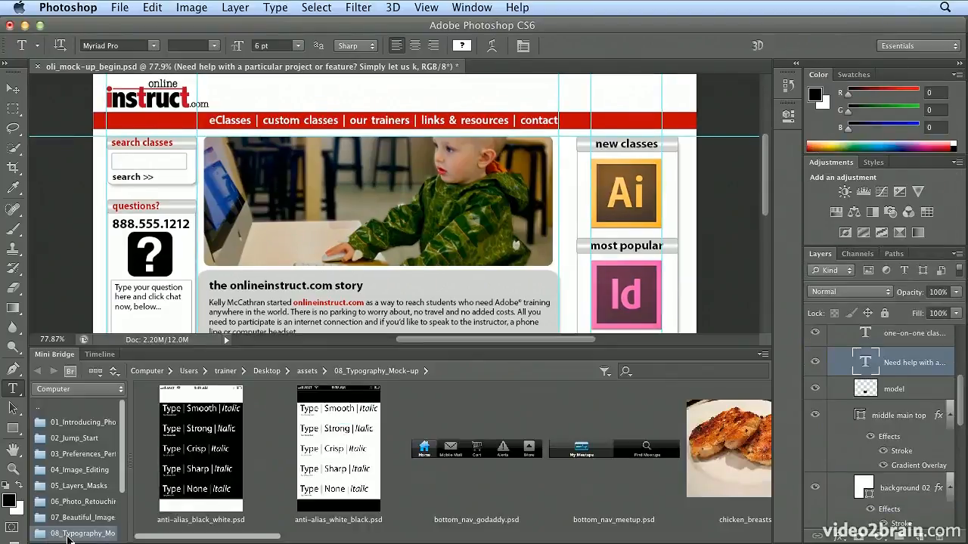
pyautogui.moveTo(277, 538); pyautogui.dragTo(632, 542)
pyautogui.hscroll(5, 609, 497)
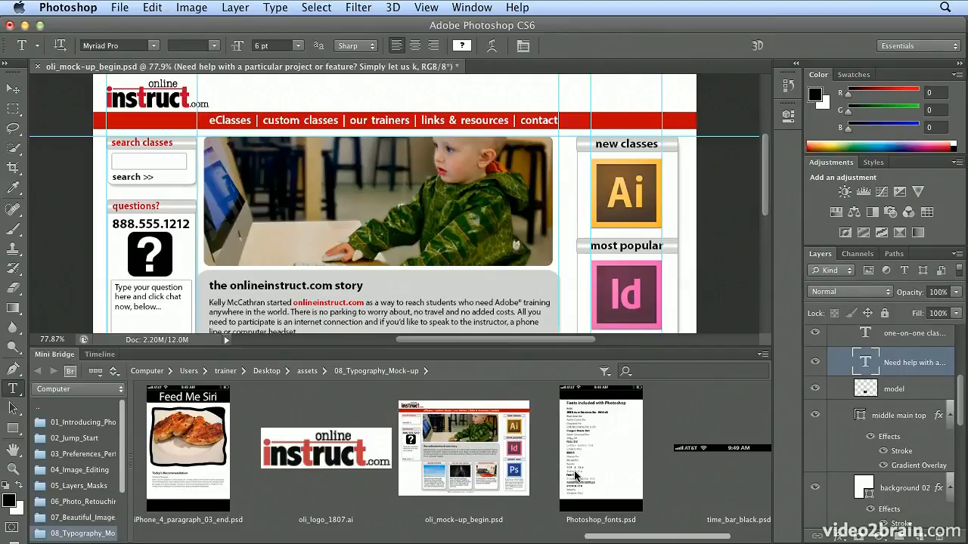
pyautogui.click(576, 475)
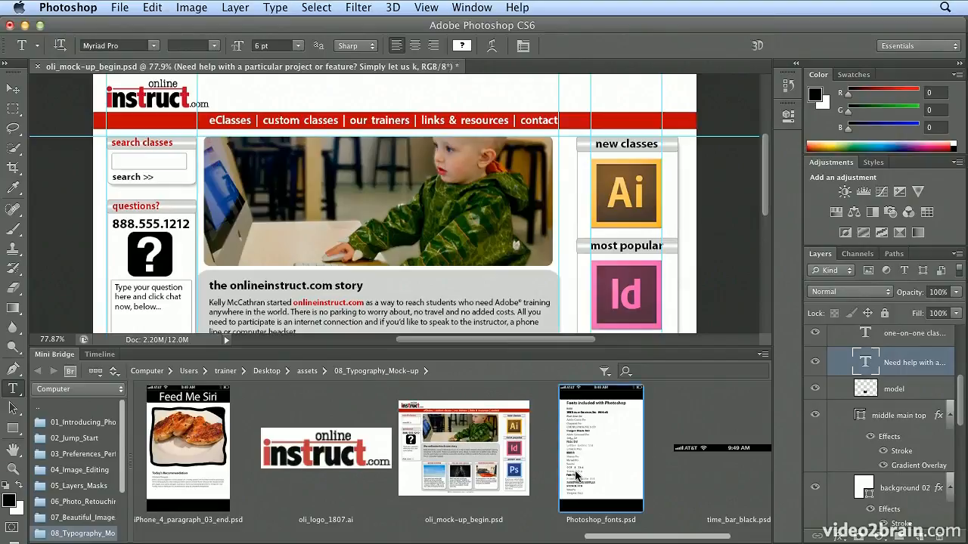
pyautogui.rightClick(576, 475)
pyautogui.moveTo(618, 505)
pyautogui.click(747, 505)
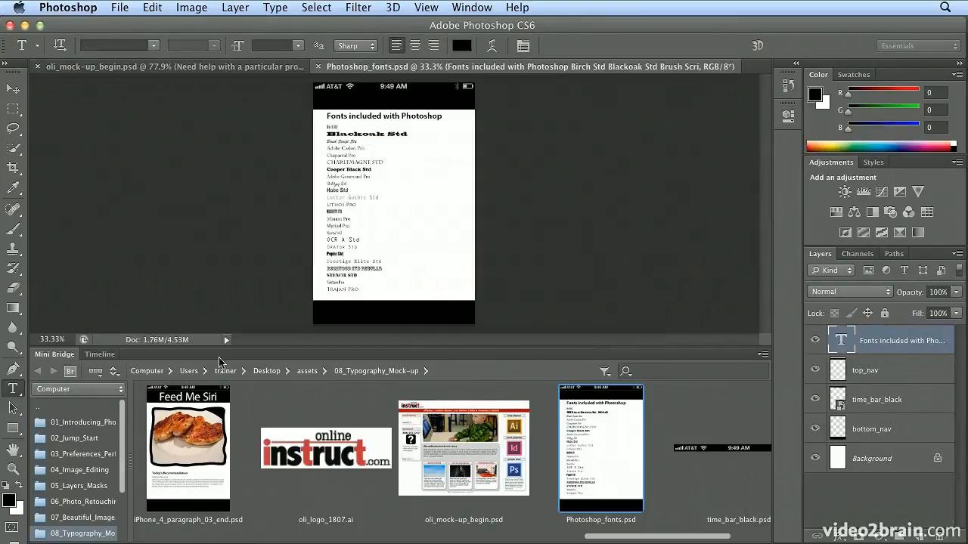
pyautogui.doubleClick(50, 359)
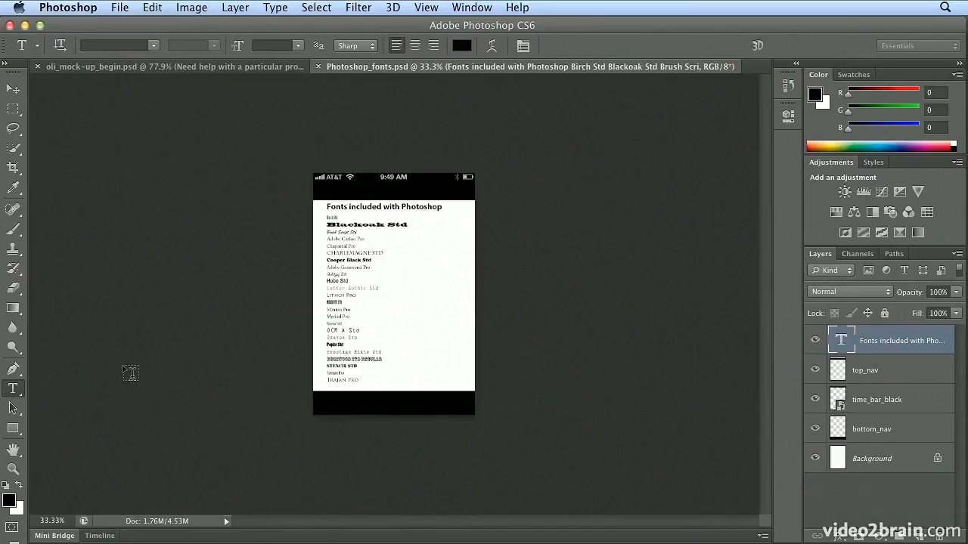
# Examine the included fonts list at 100%, checking the Birch, Blackoak, Brush Script and Adobe Caslon Pro entries and Caslon's available font styles
pyautogui.press('super+plus')
pyautogui.press('super+plus')
pyautogui.press('super+plus')
pyautogui.scroll(4, 130, 372)
pyautogui.scroll(1, 130, 372)
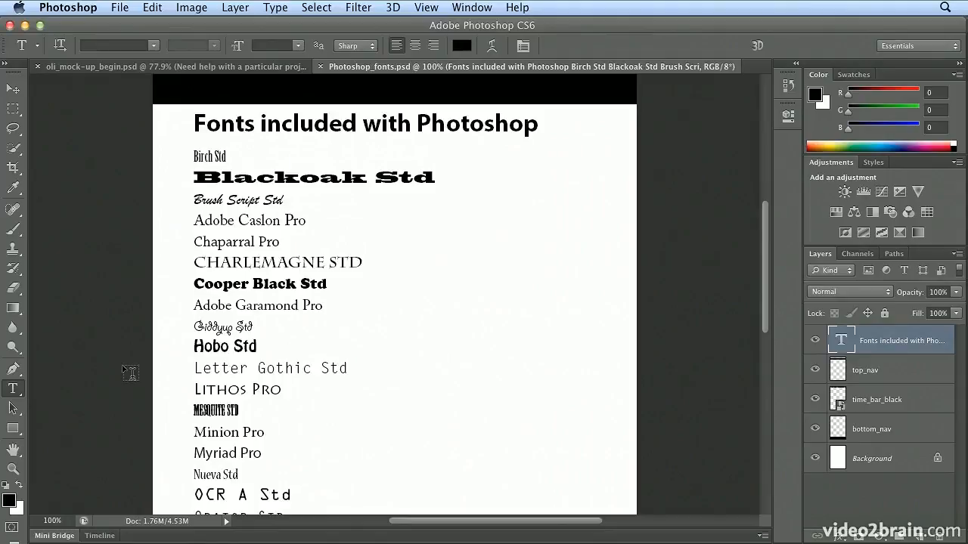
pyautogui.click(211, 157)
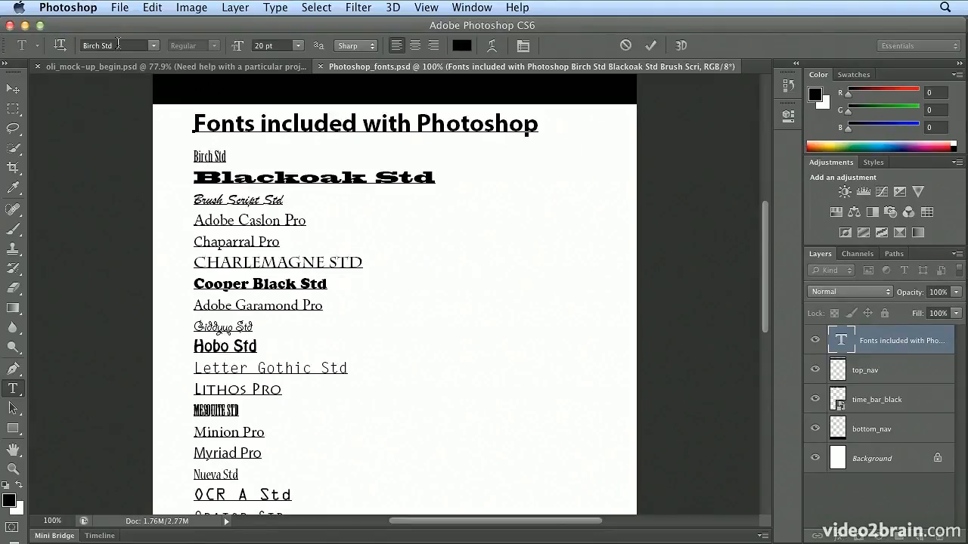
pyautogui.click(254, 177)
pyautogui.click(240, 200)
pyautogui.click(234, 220)
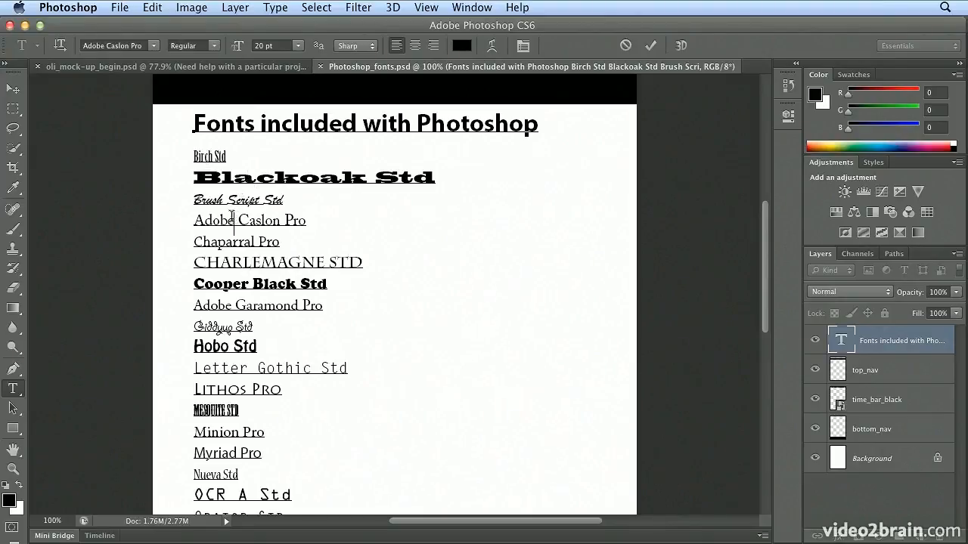
pyautogui.click(218, 45)
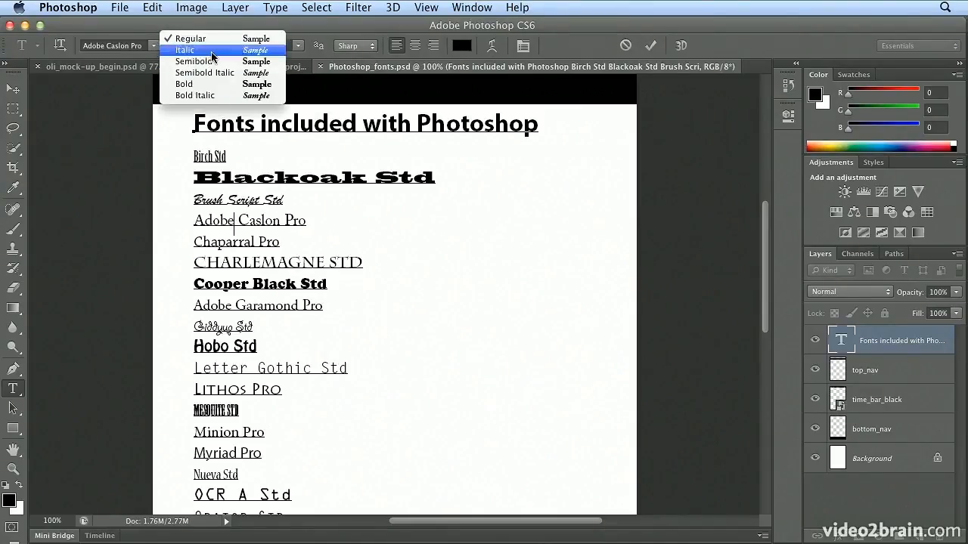
pyautogui.press('Escape')
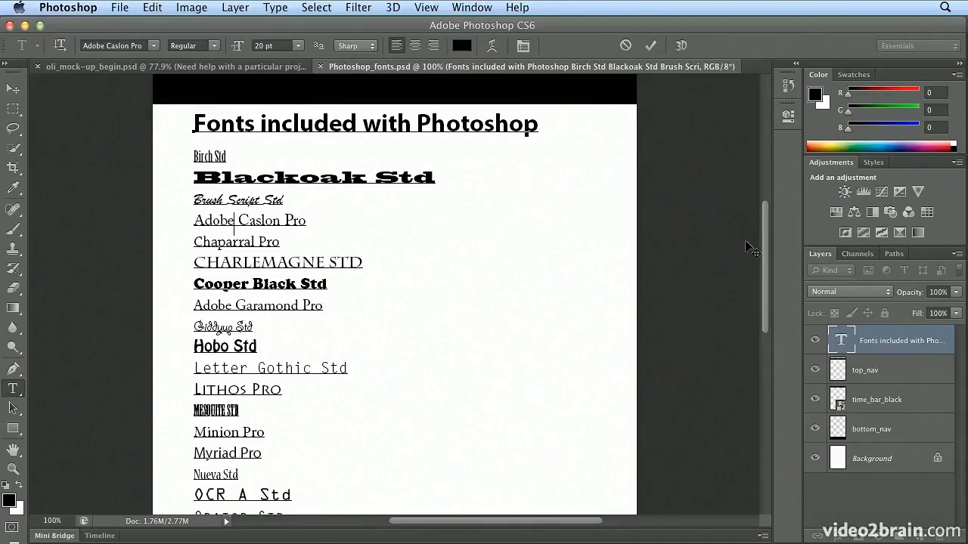
pyautogui.moveTo(764, 250)
pyautogui.mouseDown()
pyautogui.moveTo(769, 328)
pyautogui.moveTo(773, 254)
pyautogui.mouseUp()
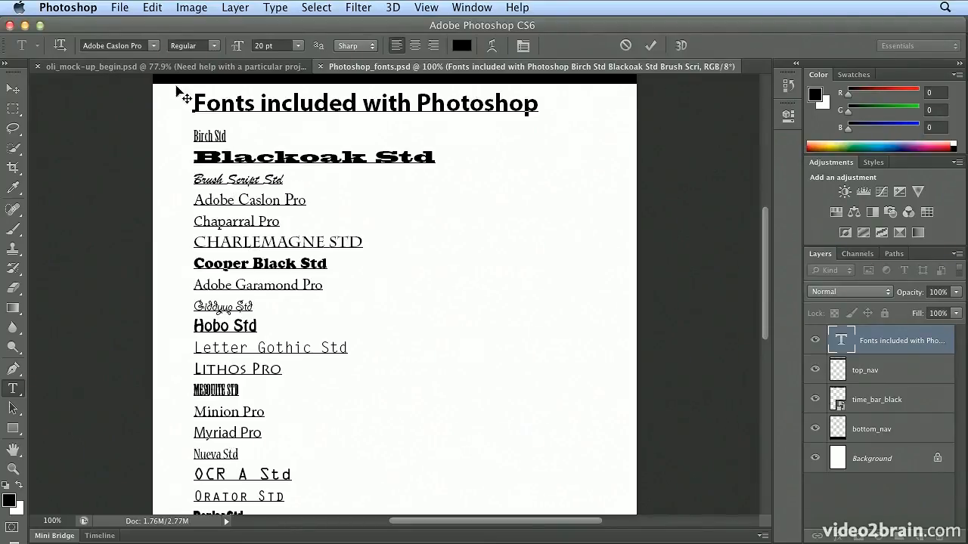
# Return to oli_mock-up_begin.psd, switch to the Typography workspace and display the character styles
pyautogui.click(174, 67)
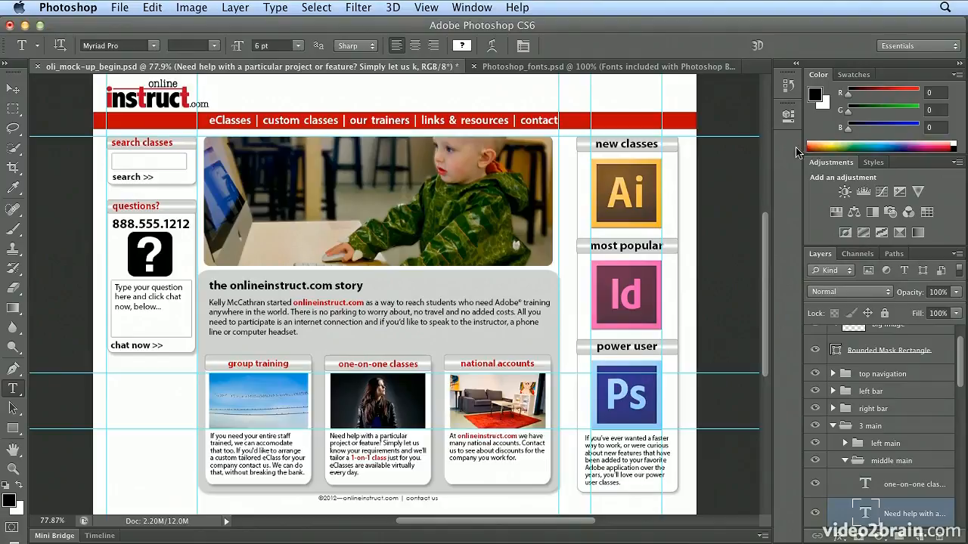
pyautogui.click(883, 47)
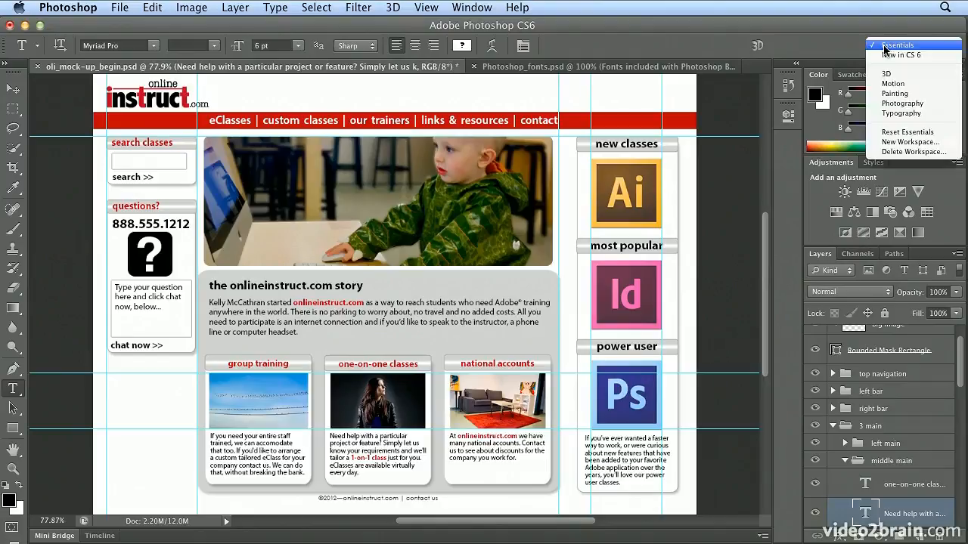
pyautogui.click(900, 114)
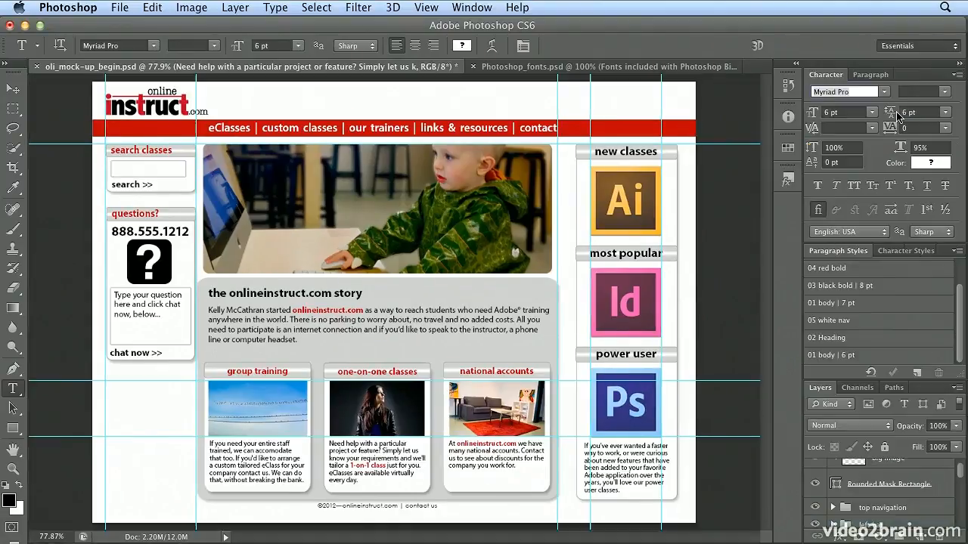
pyautogui.click(909, 254)
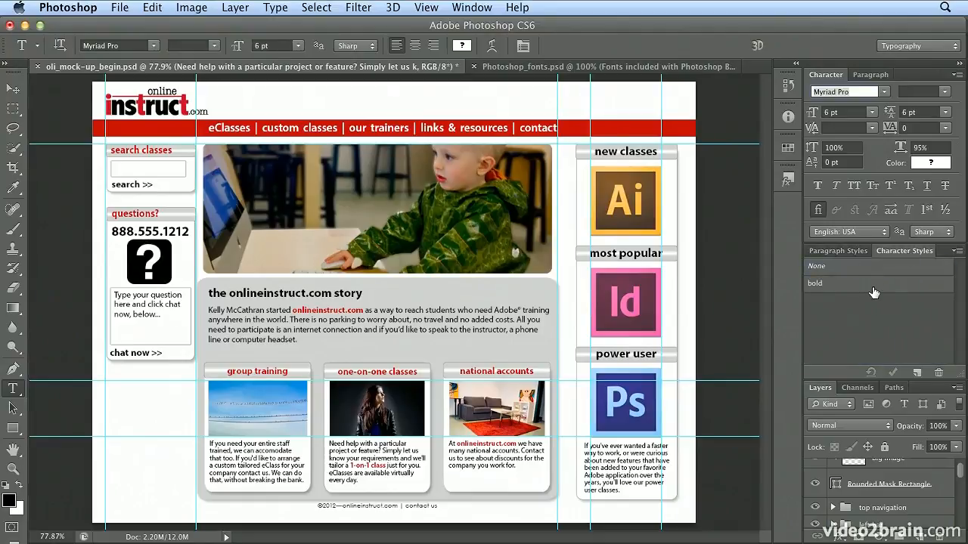